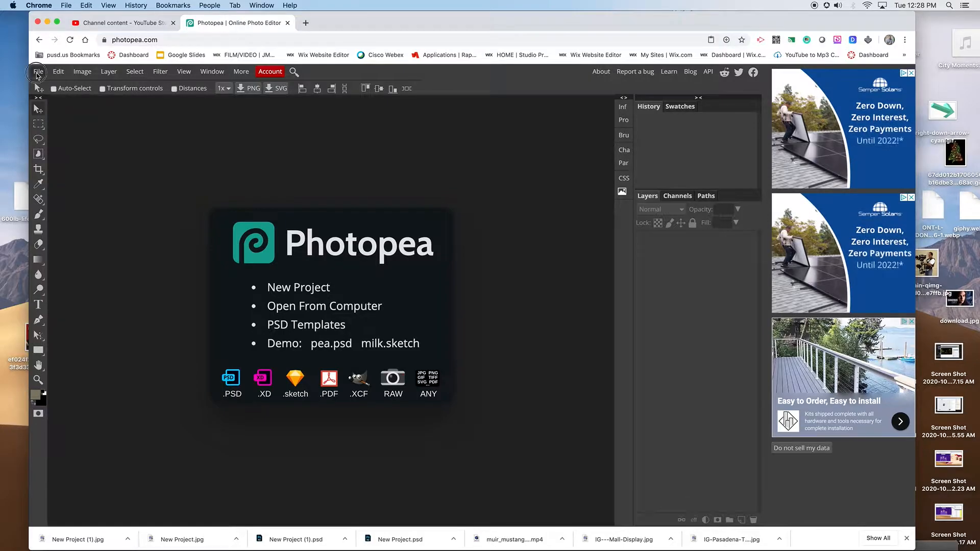
# Step: Create a new project 1280 px wide and 720 px high with a white background
pyautogui.click(49, 86)
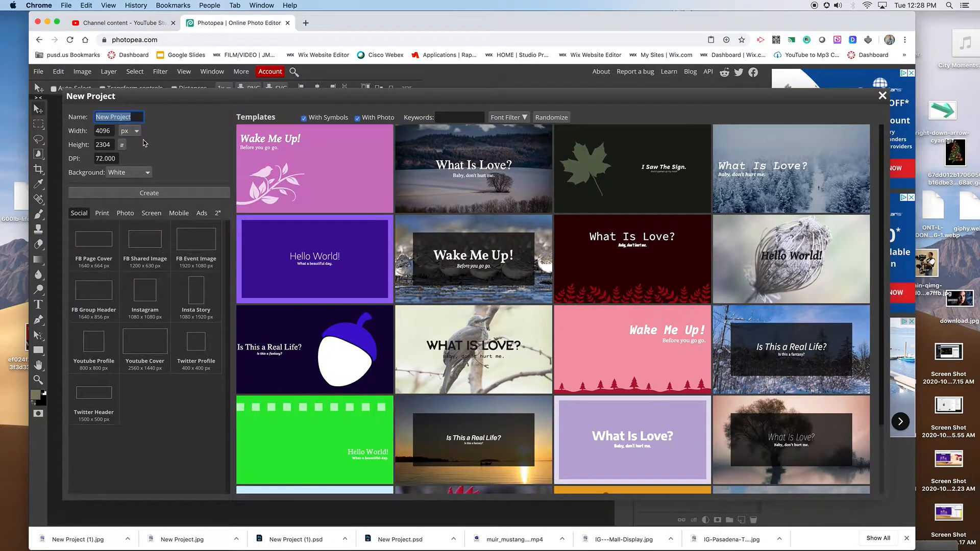
pyautogui.click(105, 131)
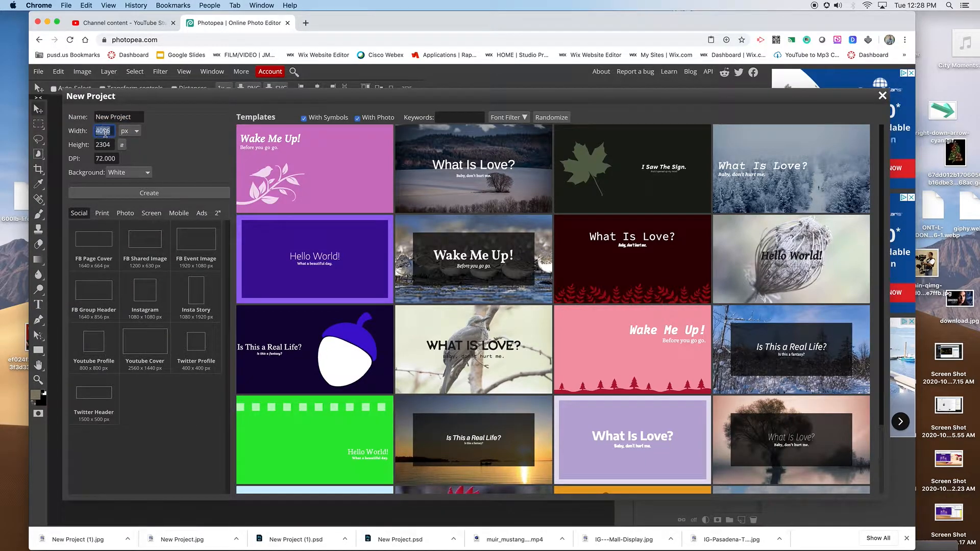
pyautogui.write('12')
pyautogui.click(109, 147)
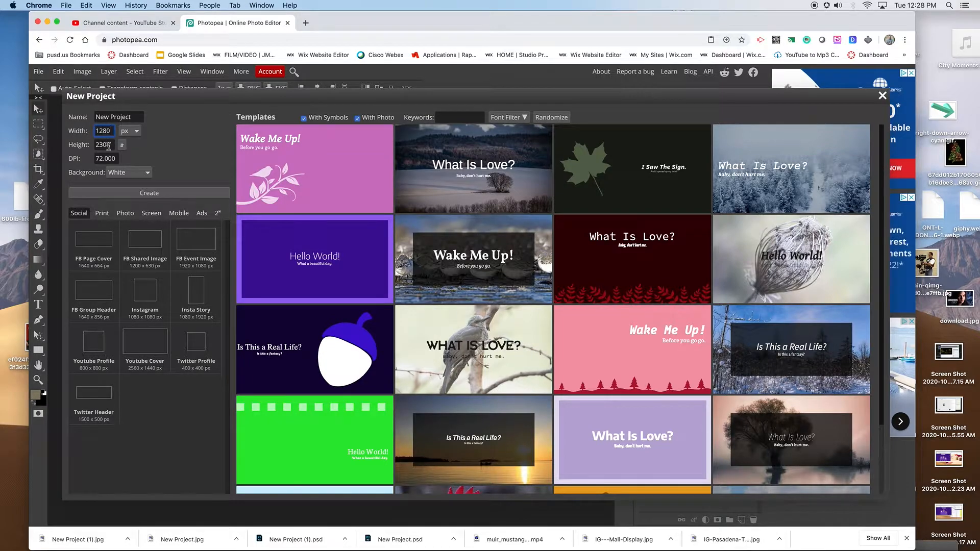
pyautogui.click(108, 146)
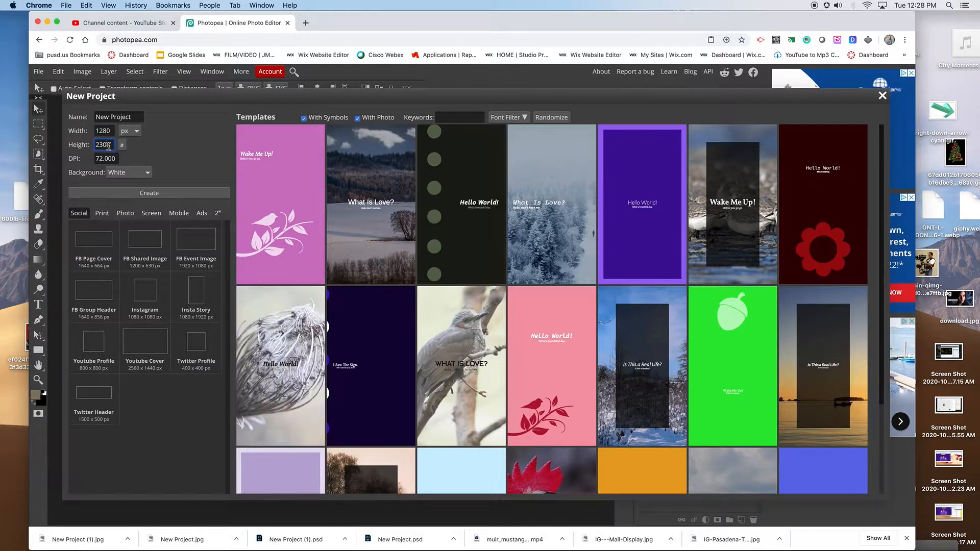
pyautogui.write('720')
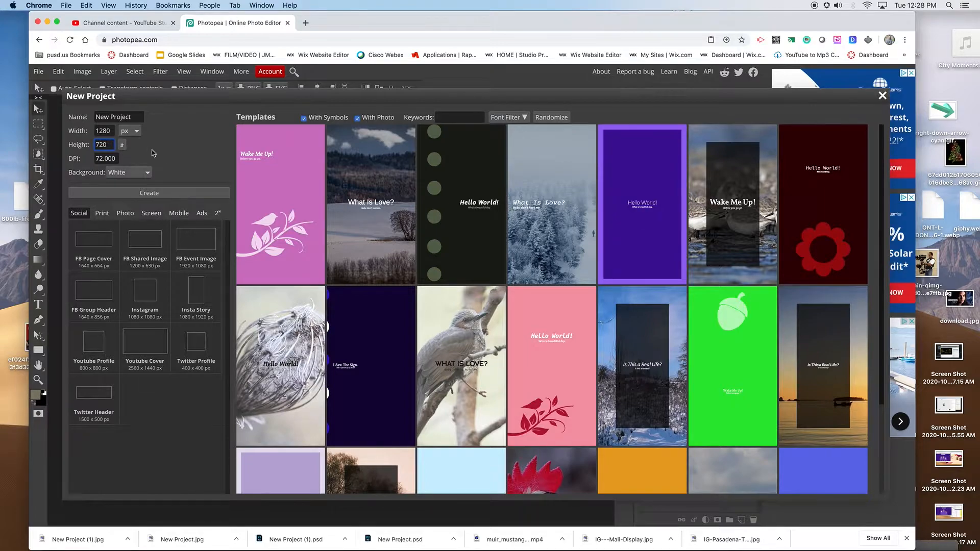
pyautogui.click(170, 152)
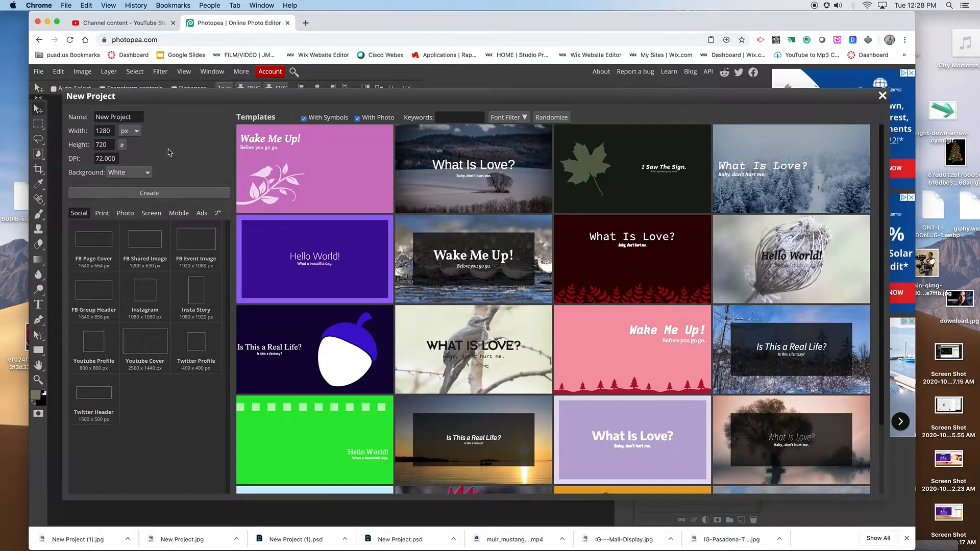
pyautogui.click(164, 193)
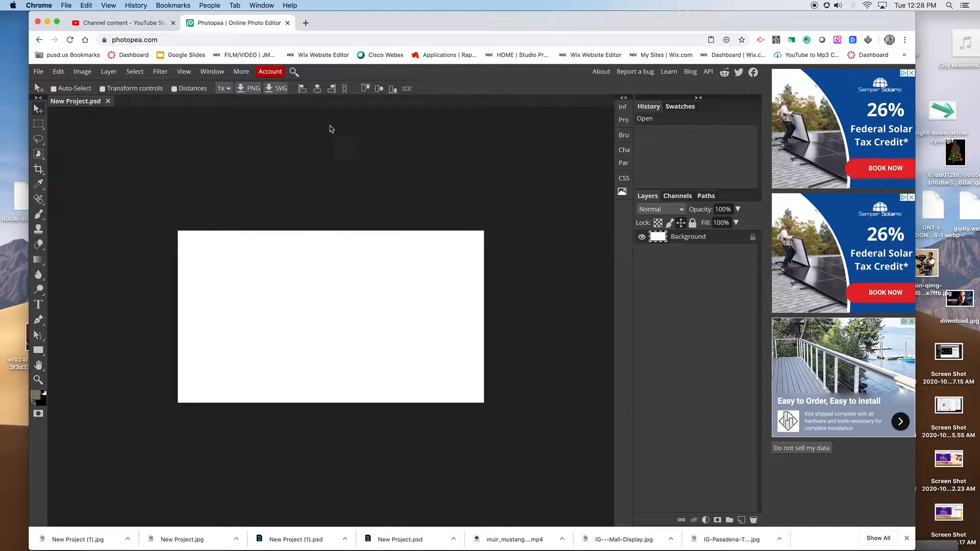
# Step: Open the image Screen Shot 2021-01-26 at 12.16.23 PM from the Desktop
pyautogui.moveTo(446, 32); pyautogui.dragTo(458, 27)
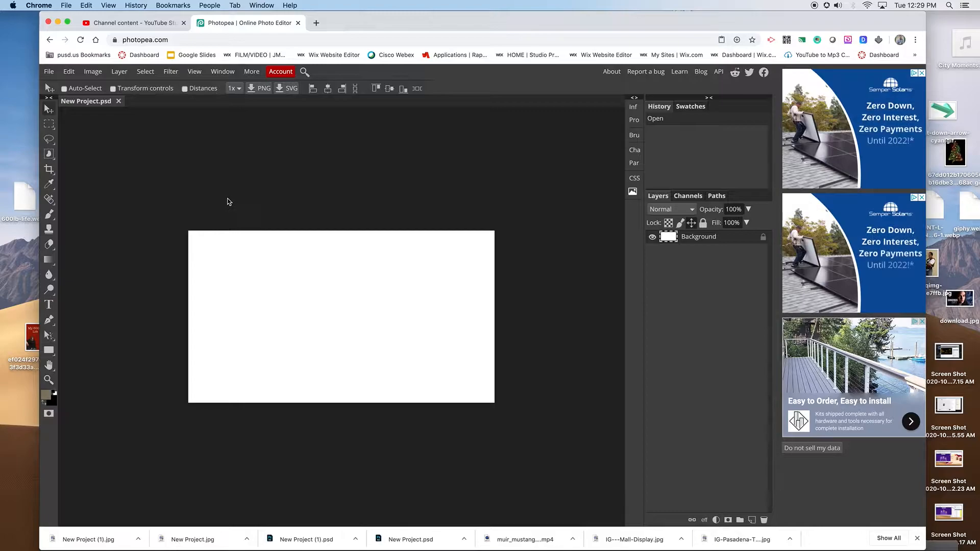
pyautogui.click(53, 75)
pyautogui.click(66, 101)
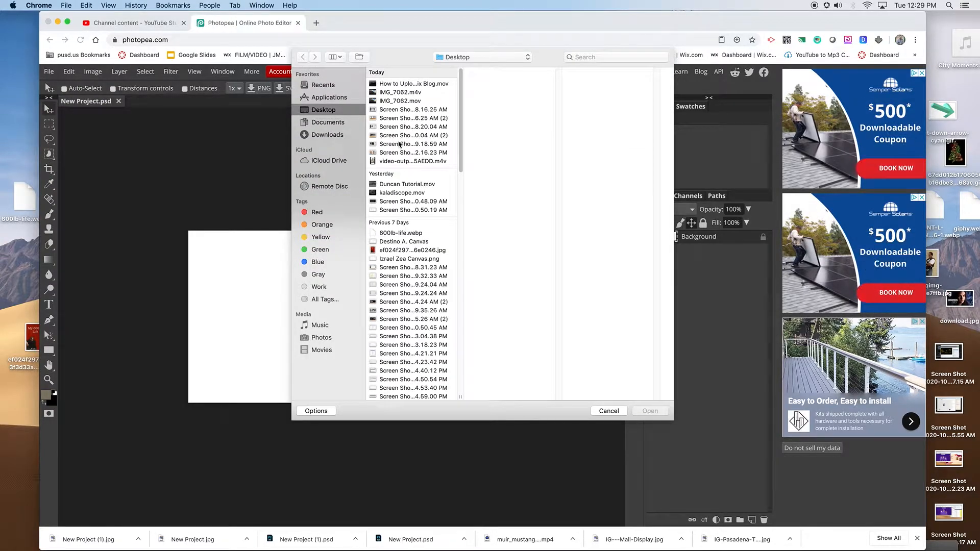
pyautogui.click(401, 153)
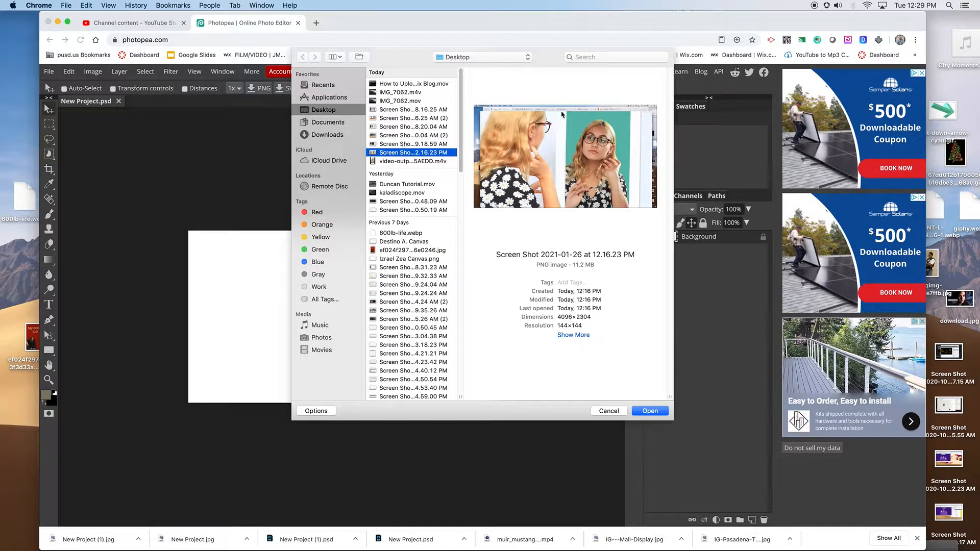
pyautogui.click(649, 411)
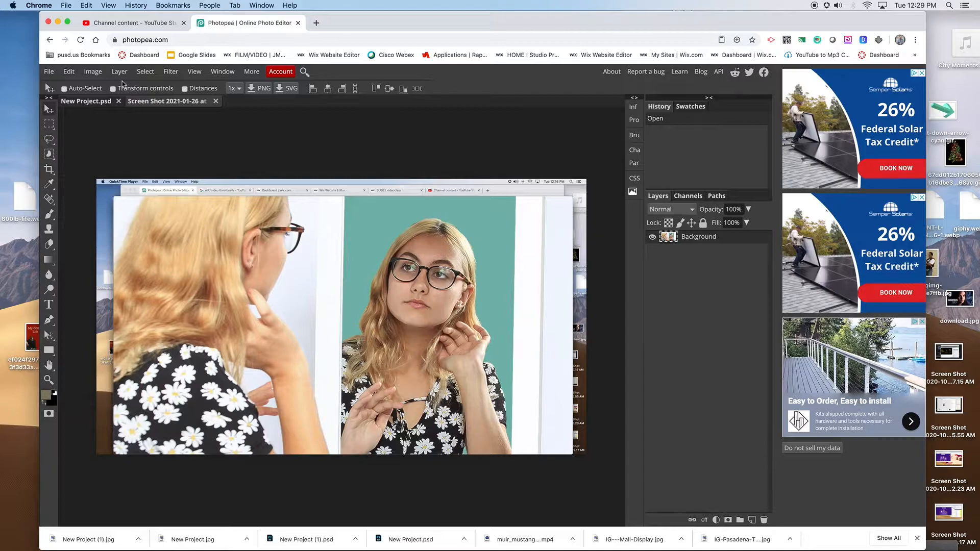
# Step: Resize the opened screenshot image to a width of 1250 px, keeping its proportions linked
pyautogui.click(102, 72)
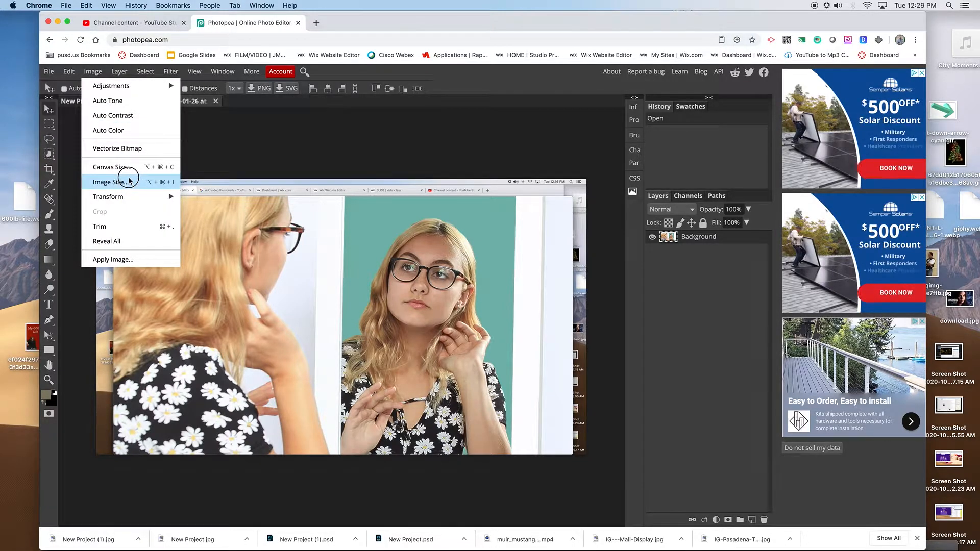
pyautogui.click(129, 179)
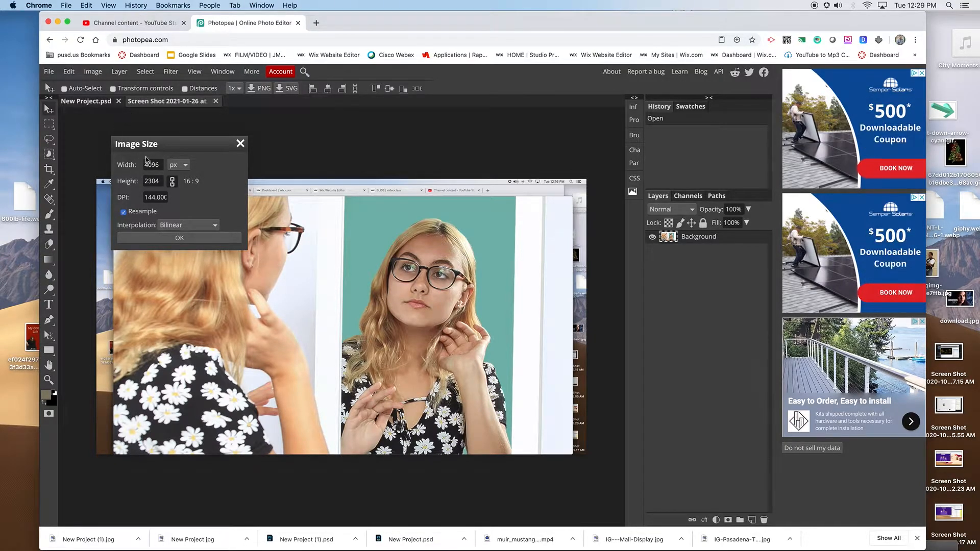
pyautogui.doubleClick(149, 164)
pyautogui.write('1250')
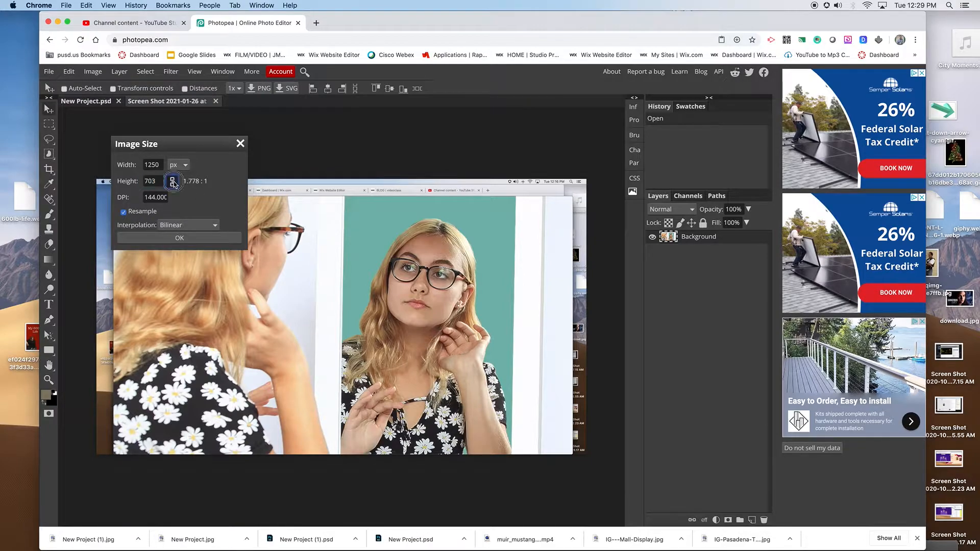
pyautogui.click(195, 239)
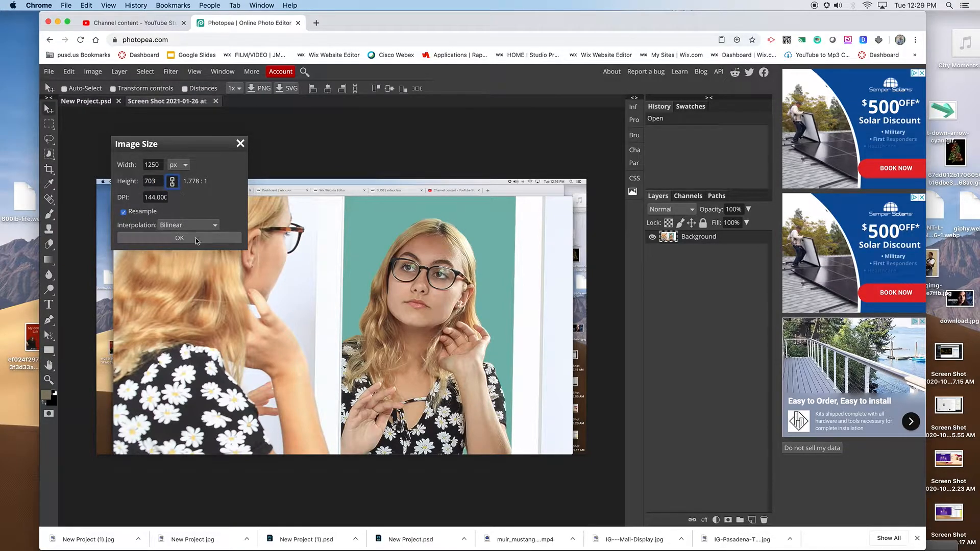
pyautogui.click(194, 237)
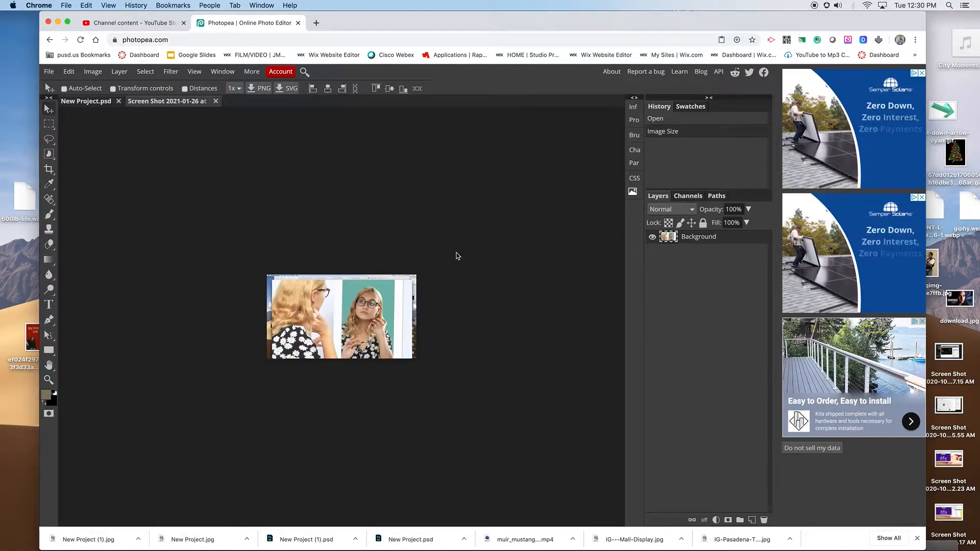
# Step: Select the entire resized screenshot image and copy it
pyautogui.click(226, 74)
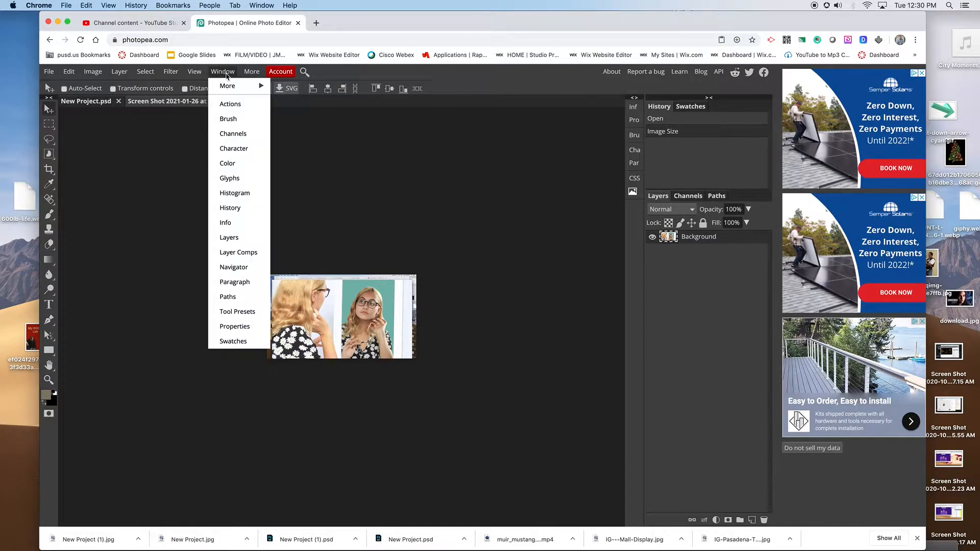
pyautogui.moveTo(229, 83)
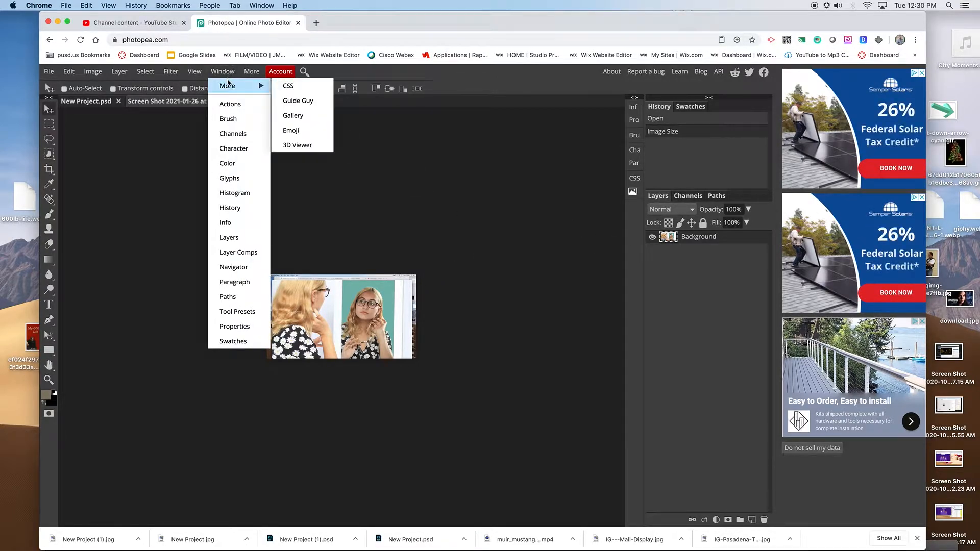
pyautogui.click(194, 73)
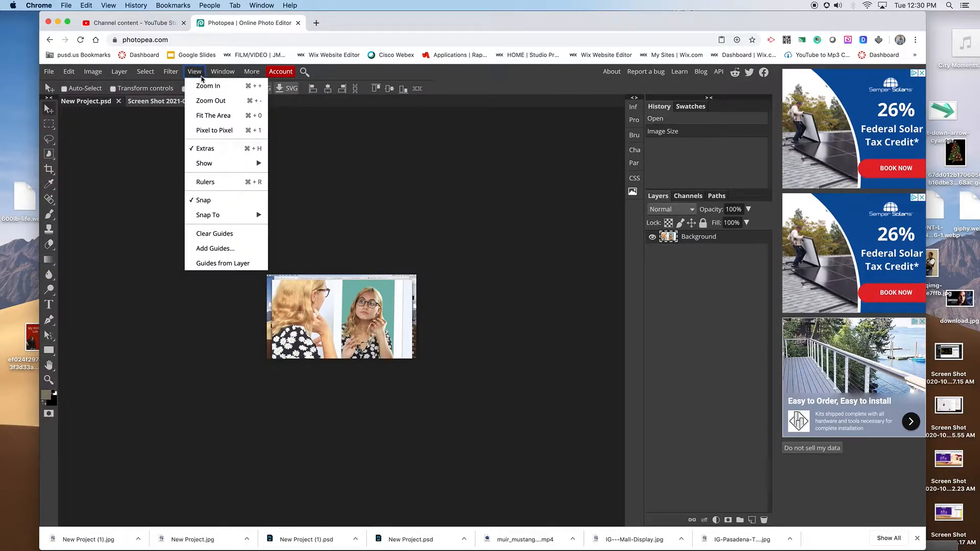
pyautogui.click(214, 87)
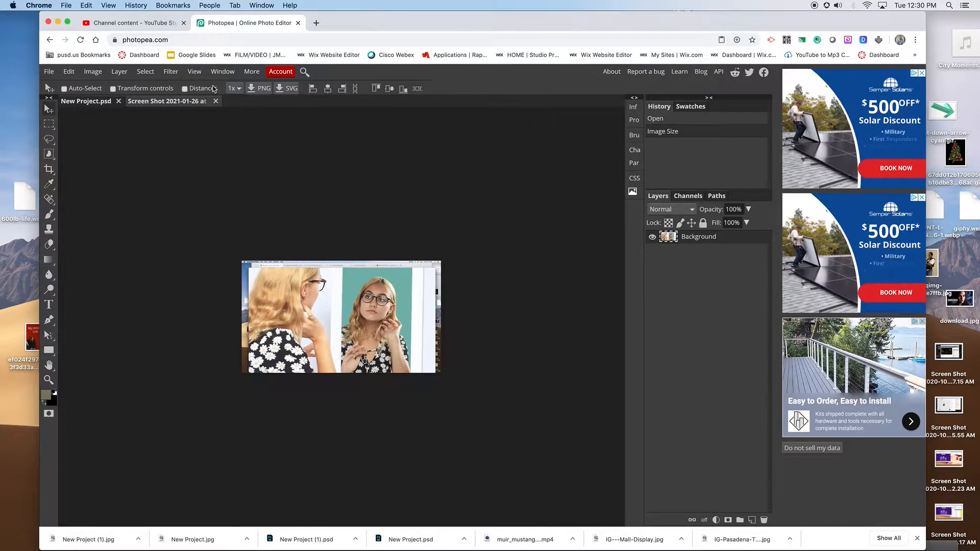
pyautogui.click(194, 72)
pyautogui.click(204, 86)
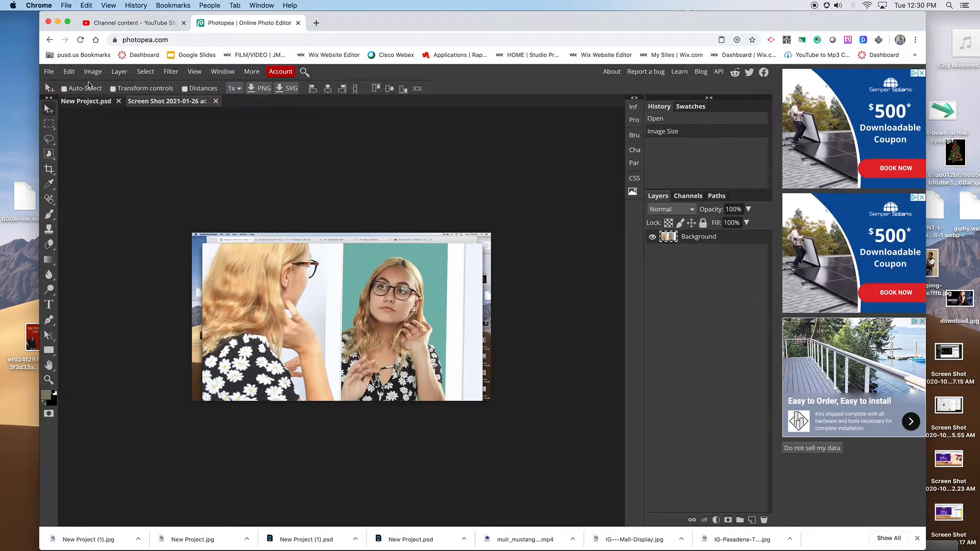
pyautogui.click(143, 72)
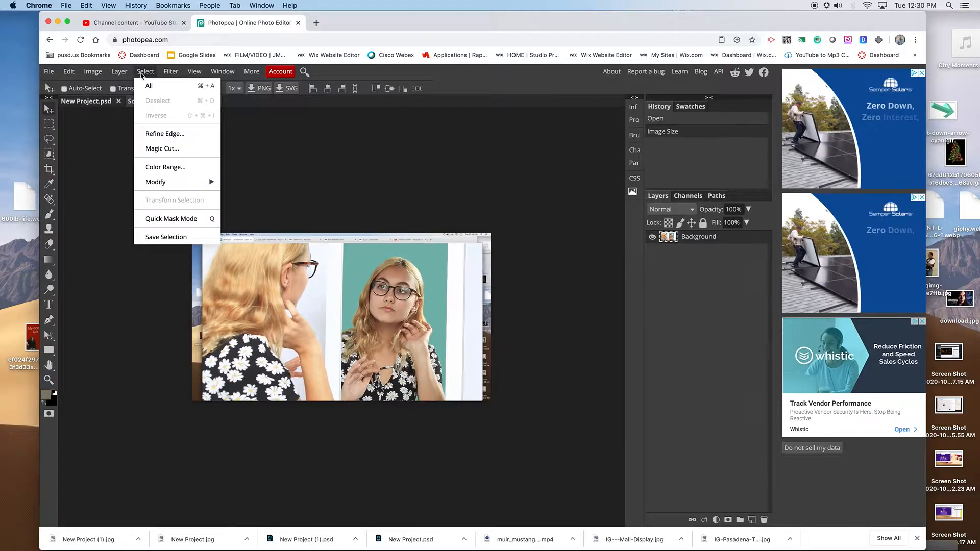
pyautogui.click(146, 86)
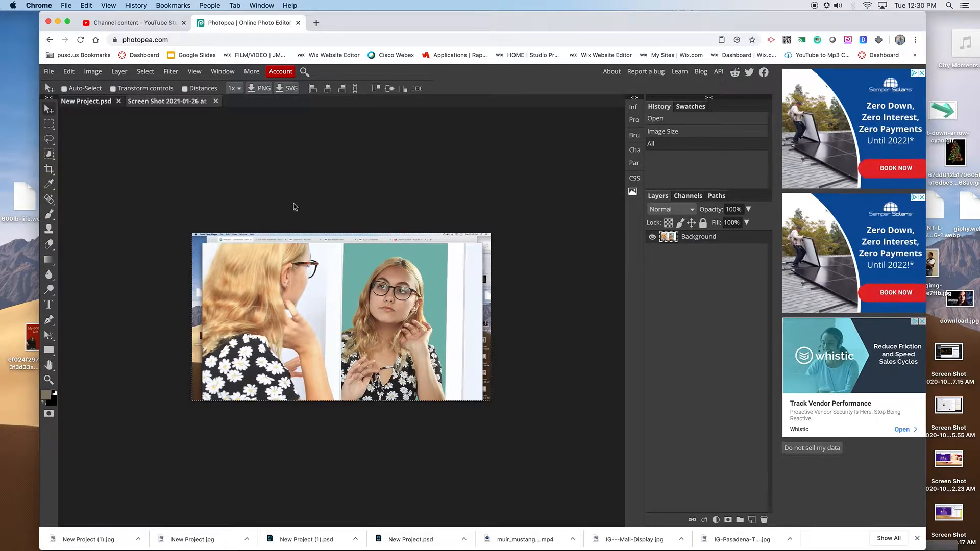
pyautogui.click(74, 73)
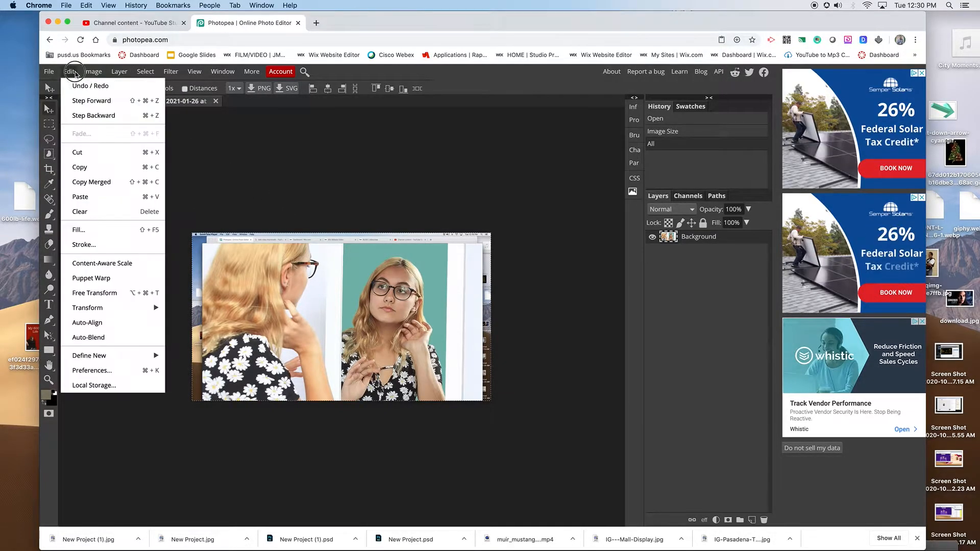
pyautogui.click(82, 168)
# Step: Paste the copied image into New Project.psd as a new layer
pyautogui.click(98, 103)
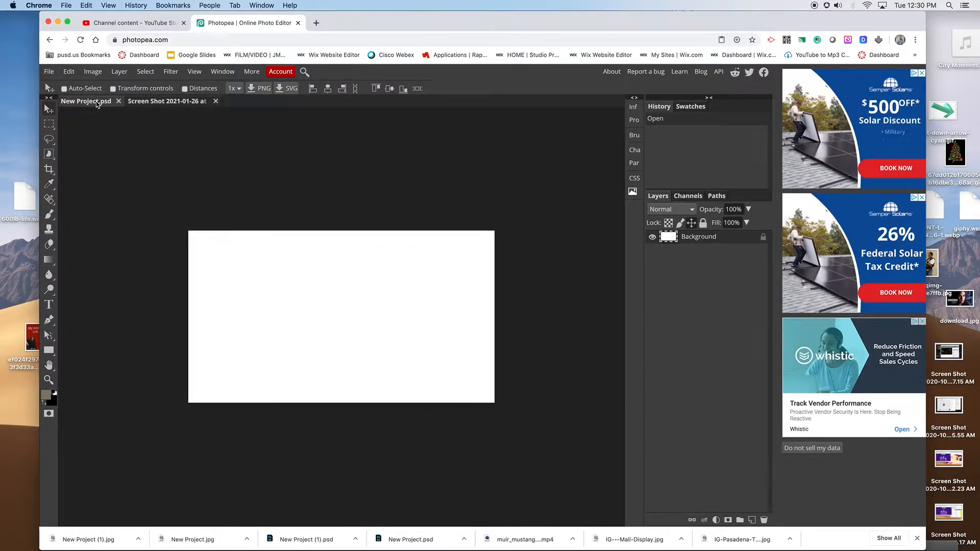
pyautogui.click(69, 72)
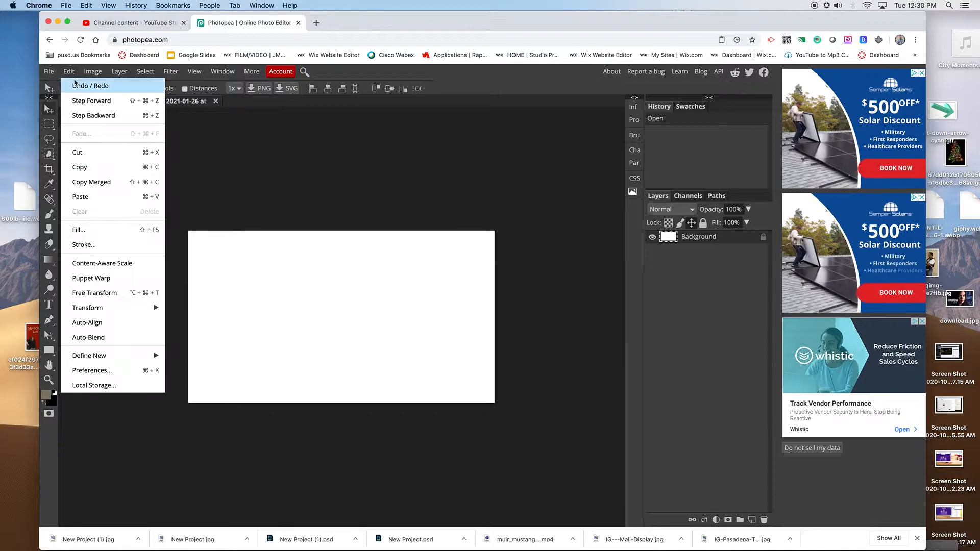
pyautogui.click(87, 199)
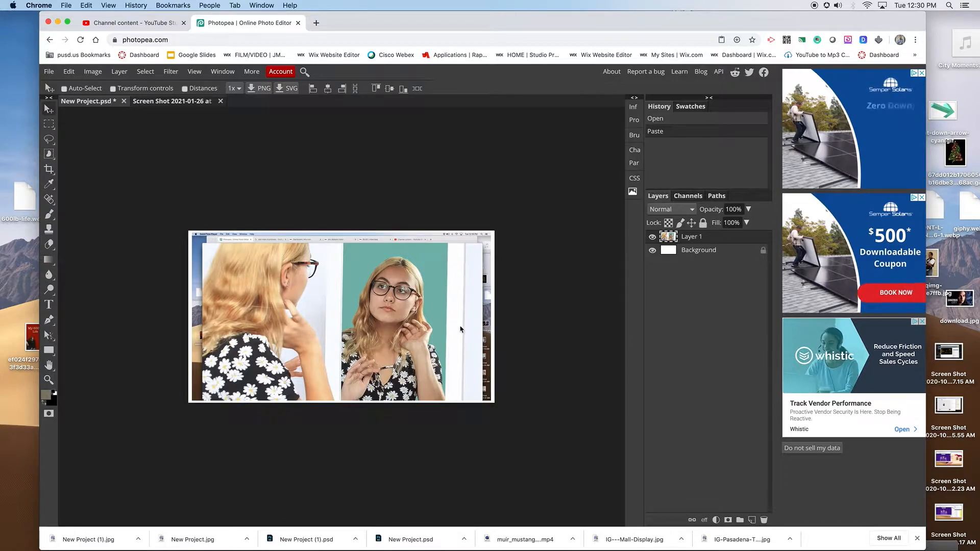
# Step: Shift the pasted photo toward the canvas's upper-left corner, scale it to about 122%, and reposition it to cover the canvas
pyautogui.moveTo(449, 323); pyautogui.dragTo(422, 323)
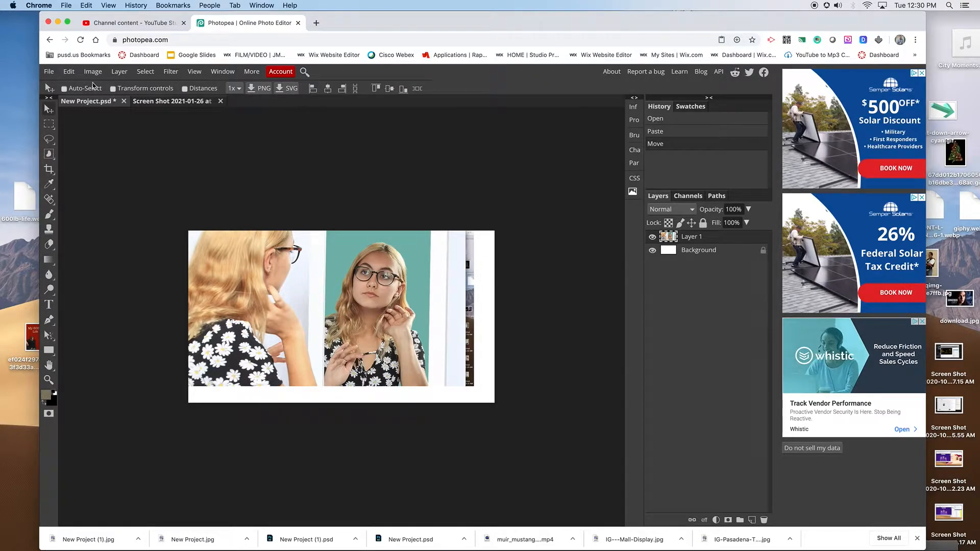
pyautogui.click(69, 71)
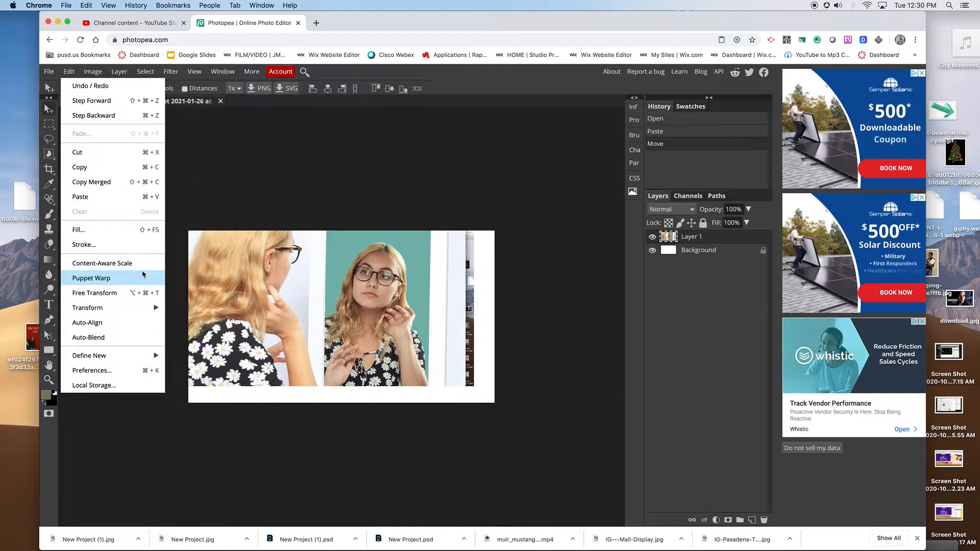
pyautogui.moveTo(148, 308)
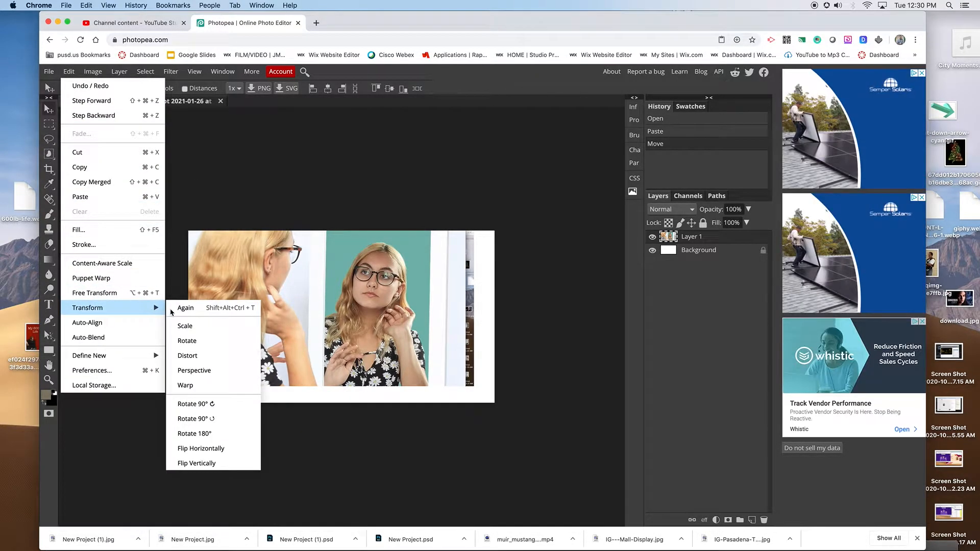
pyautogui.click(192, 328)
pyautogui.moveTo(474, 386); pyautogui.dragTo(541, 464)
pyautogui.moveTo(473, 380); pyautogui.dragTo(474, 369)
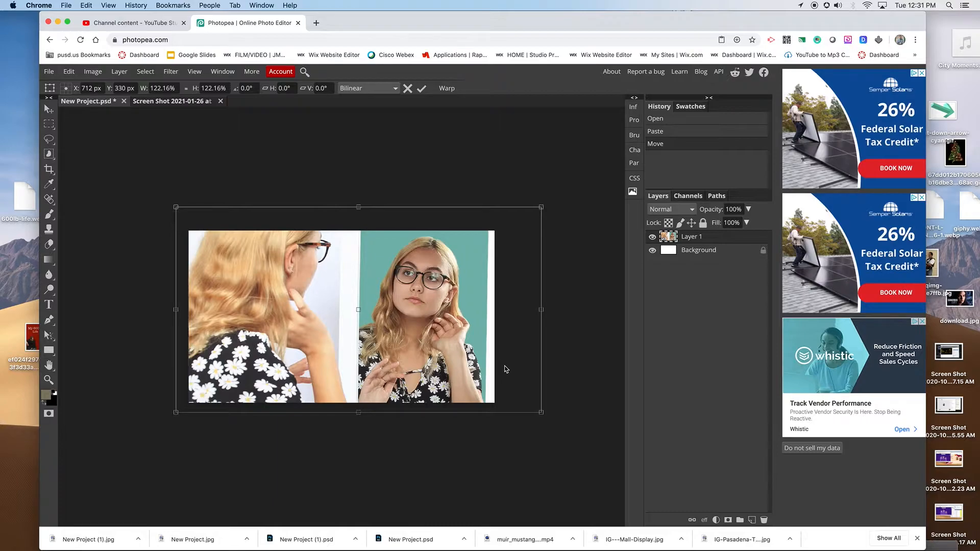
pyautogui.press('Return')
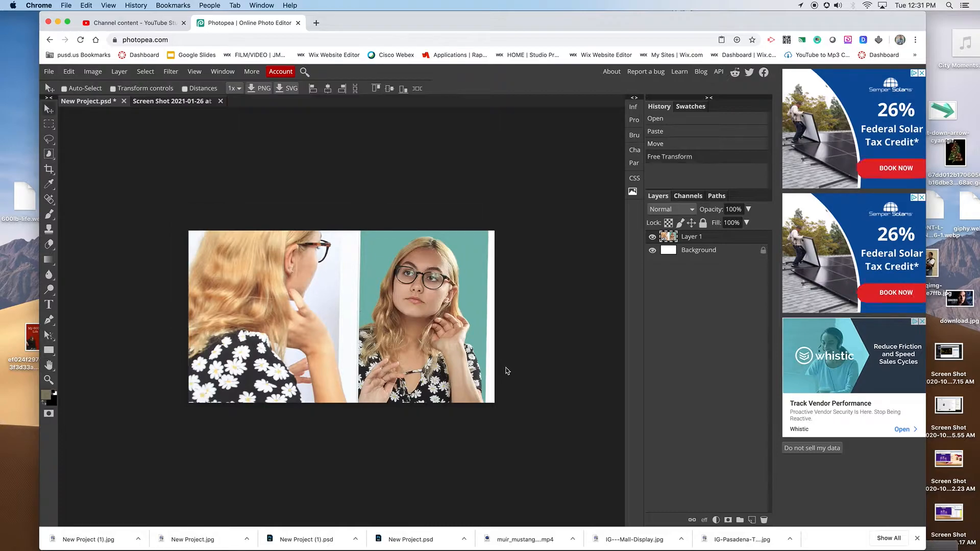
# Step: Add the text "Mustangs Media" over the blonde hair on the photo's left side
pyautogui.click(50, 305)
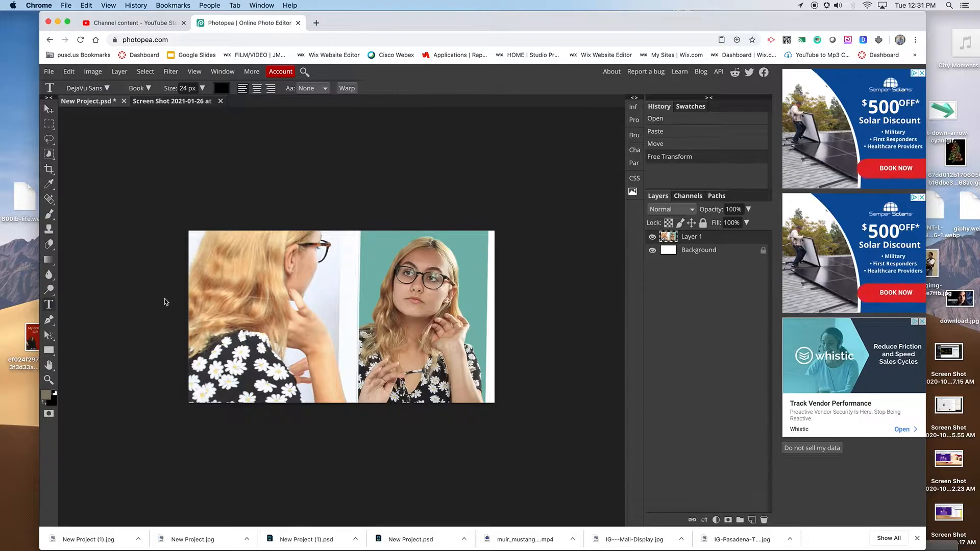
pyautogui.click(209, 291)
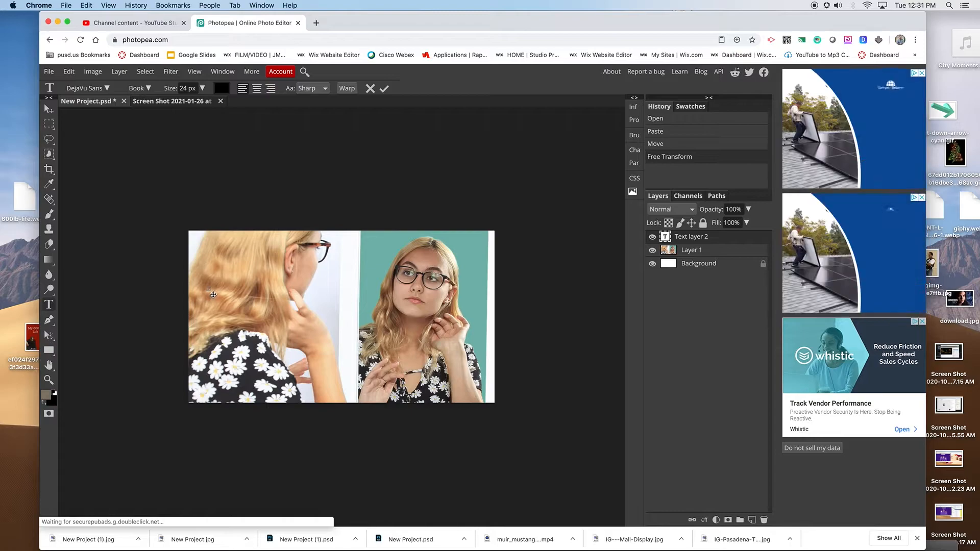
pyautogui.write('Mustangs Media')
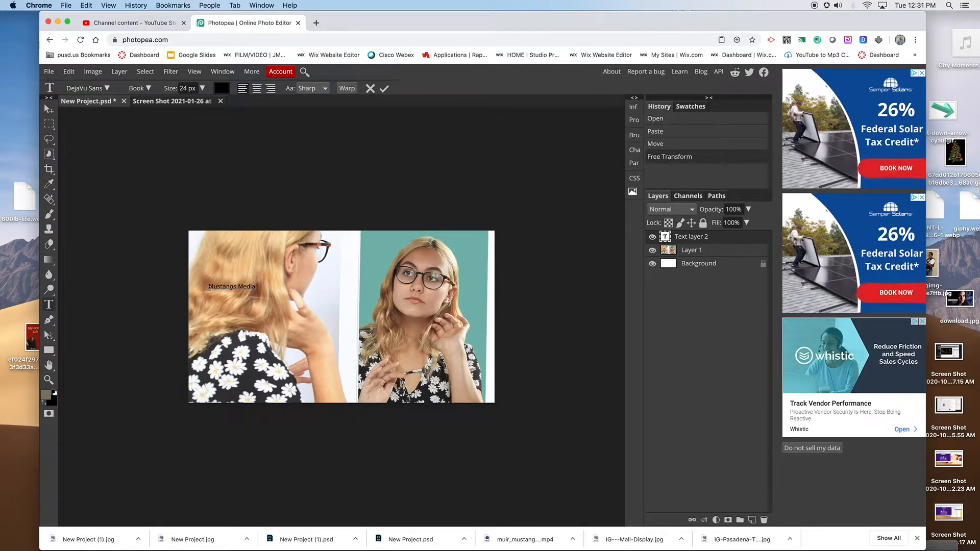
# Step: Extend the title text to read "Mustangs Media Film/Video and Studio Production" and set its size to 39 px
pyautogui.write(' Film/Video and Stu')
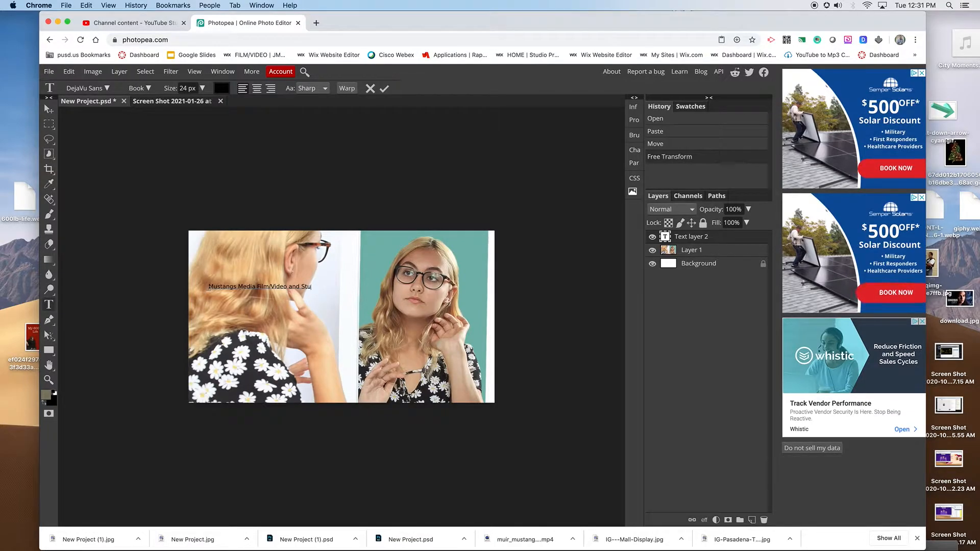
pyautogui.write('dio Production')
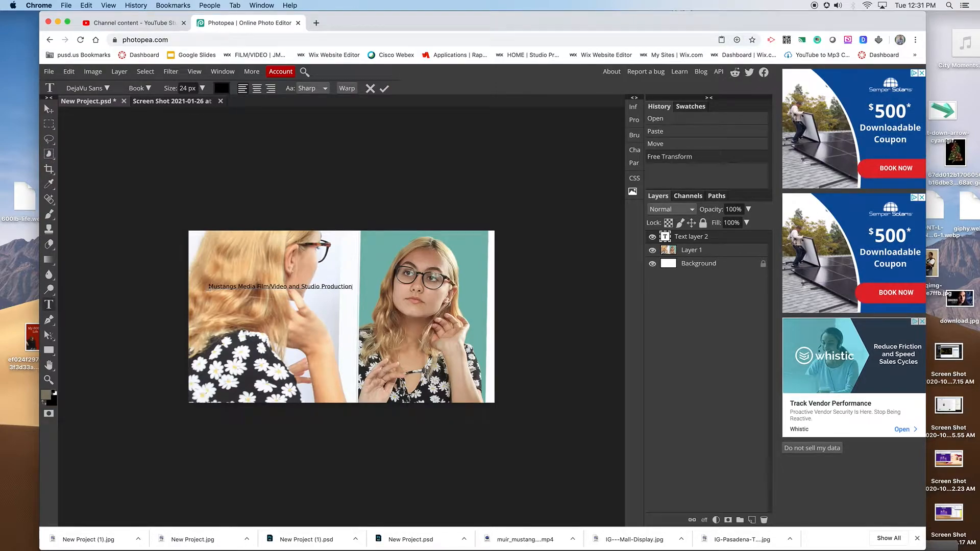
pyautogui.tripleClick(228, 286)
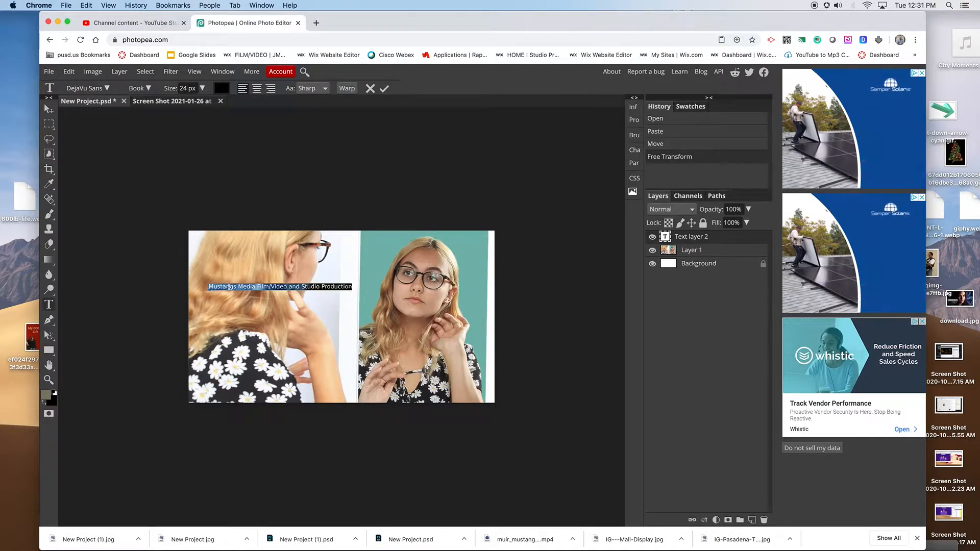
pyautogui.moveTo(171, 88); pyautogui.dragTo(176, 88)
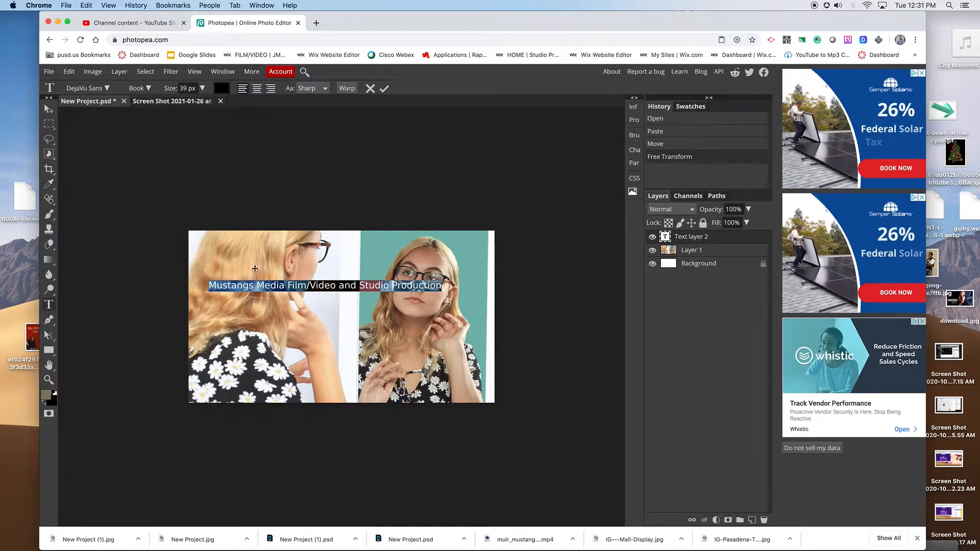
# Step: Move the enlarged title down and slightly left, to just above the daisy-print shirt
pyautogui.moveTo(270, 298); pyautogui.dragTo(263, 299)
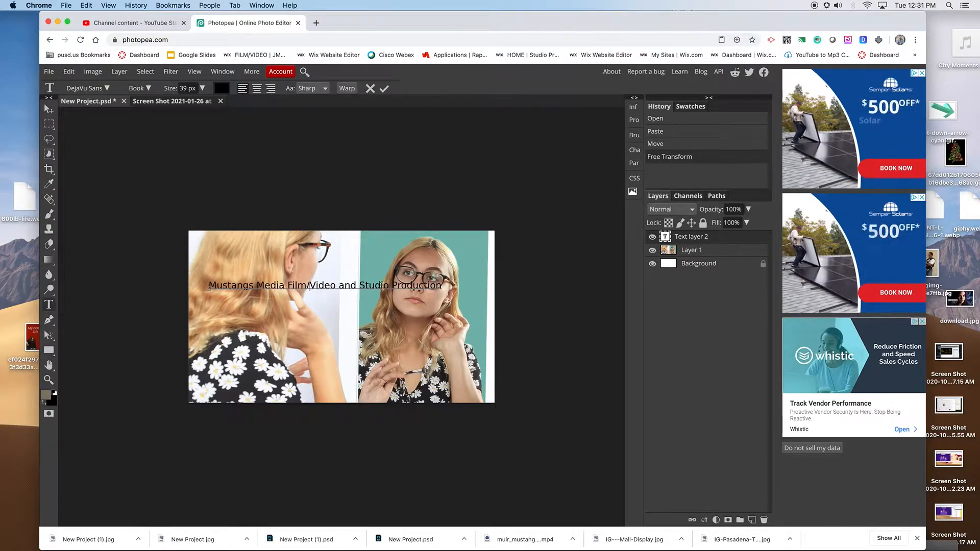
pyautogui.moveTo(407, 285); pyautogui.dragTo(269, 321)
pyautogui.click(50, 113)
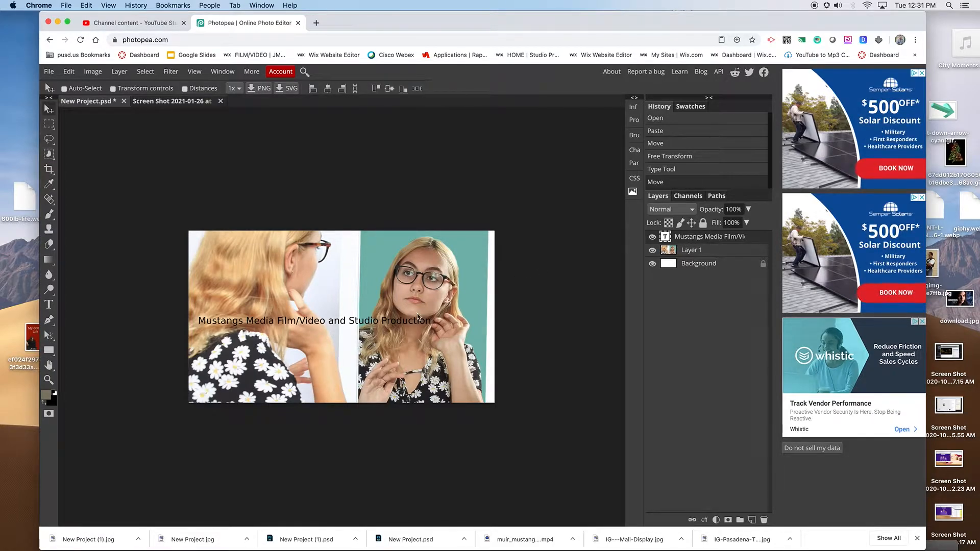
# Step: Add a white (ffffff) Color Overlay to the title layer through its blending options
pyautogui.click(705, 520)
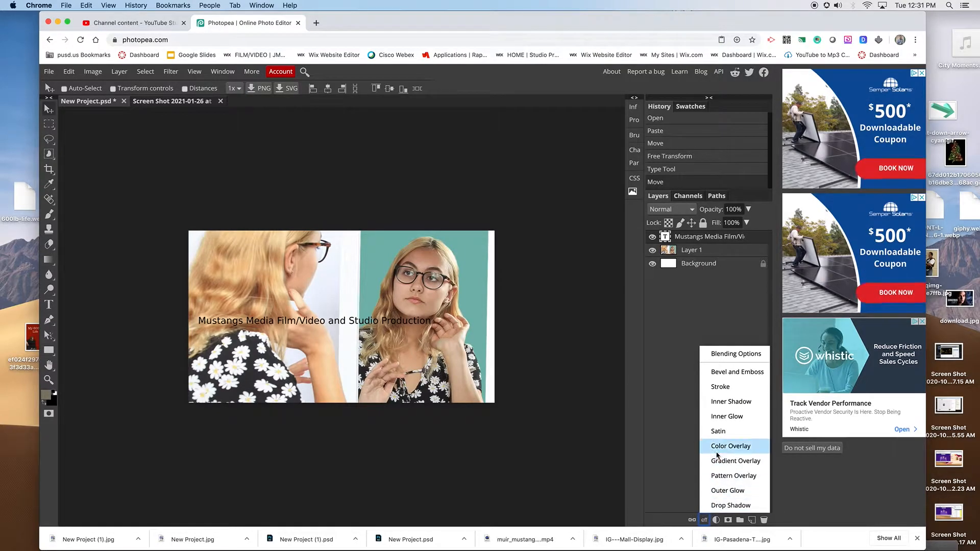
pyautogui.click(727, 356)
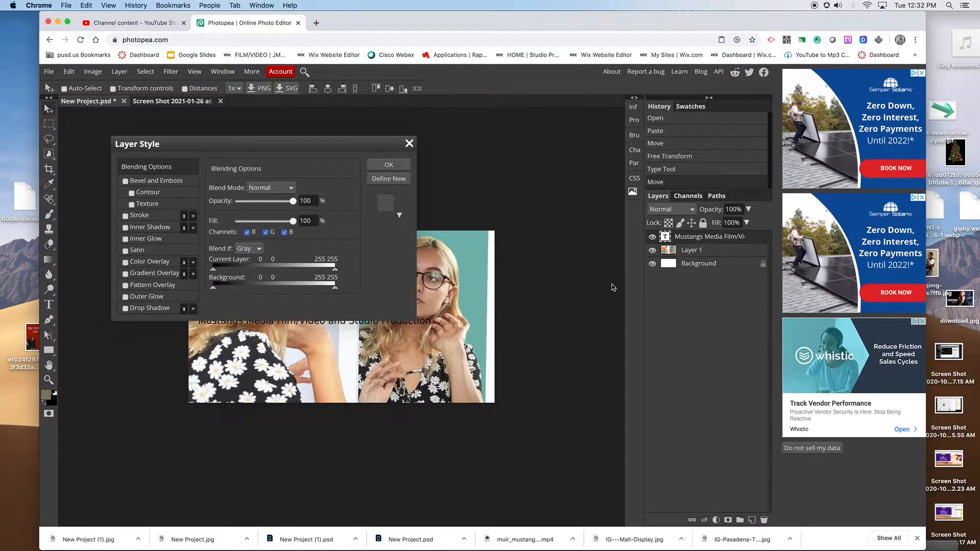
pyautogui.moveTo(374, 148); pyautogui.dragTo(749, 124)
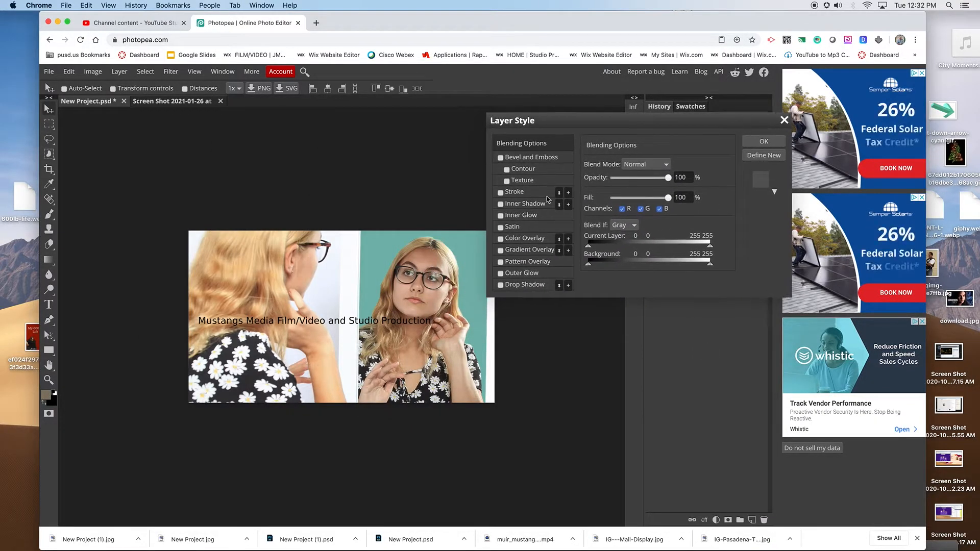
pyautogui.moveTo(582, 127); pyautogui.dragTo(592, 124)
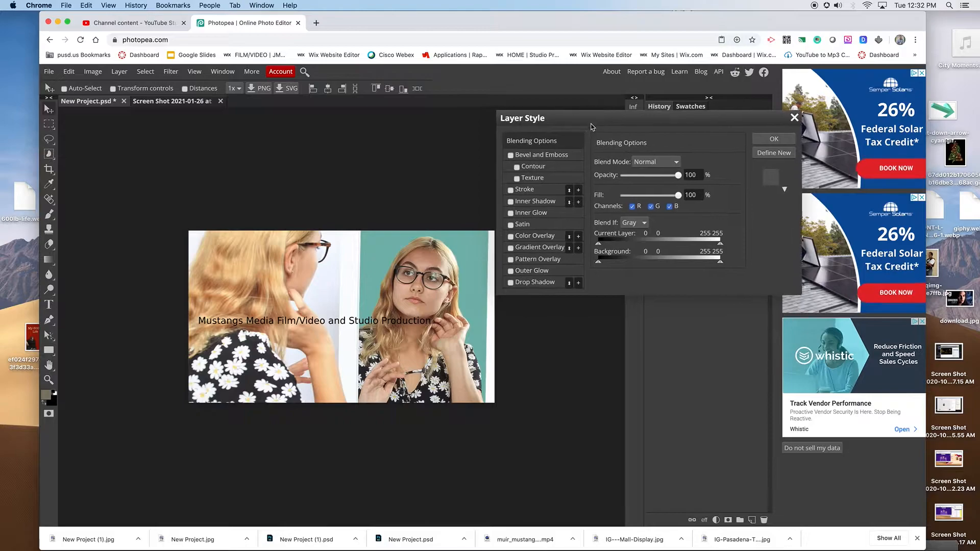
pyautogui.click(534, 236)
pyautogui.click(718, 176)
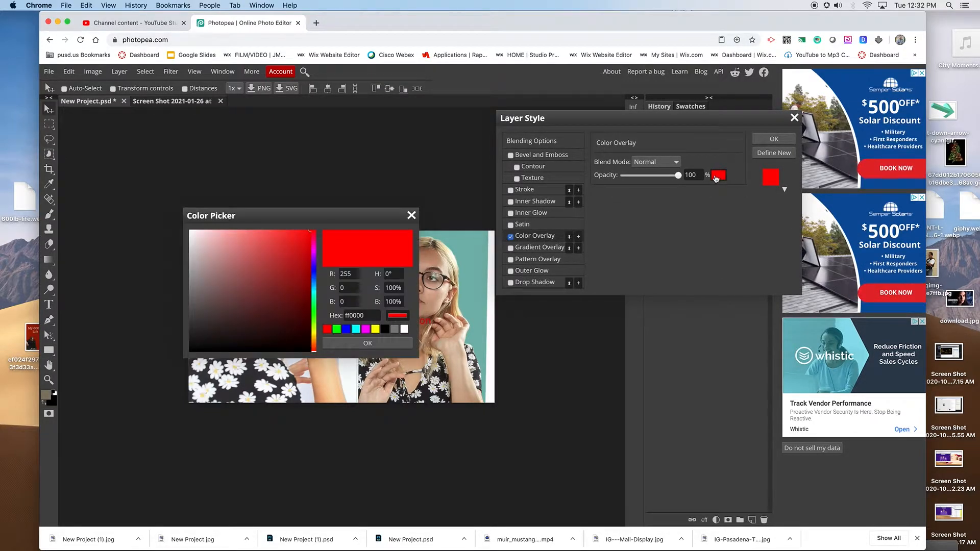
pyautogui.moveTo(281, 248); pyautogui.dragTo(182, 225)
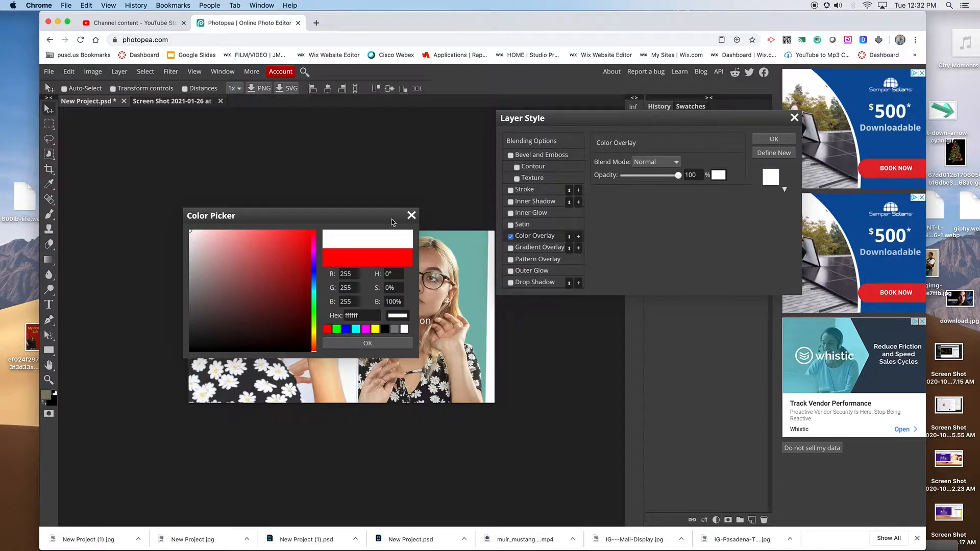
pyautogui.click(411, 217)
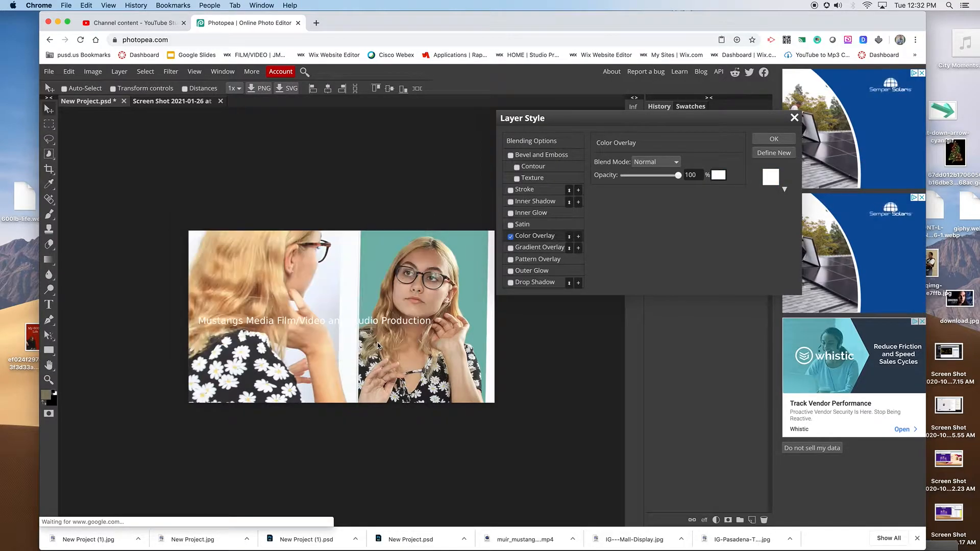
# Step: Apply a Drop Shadow to the title with 100% opacity, 6 px distance and 21% spread, and nudge the title slightly down
pyautogui.click(528, 284)
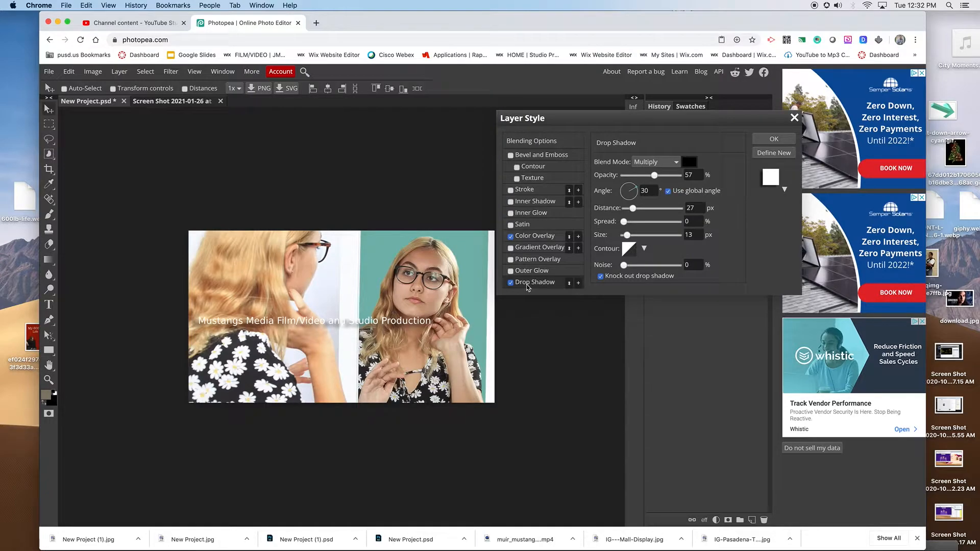
pyautogui.moveTo(633, 208); pyautogui.dragTo(628, 209)
pyautogui.moveTo(654, 175); pyautogui.dragTo(680, 178)
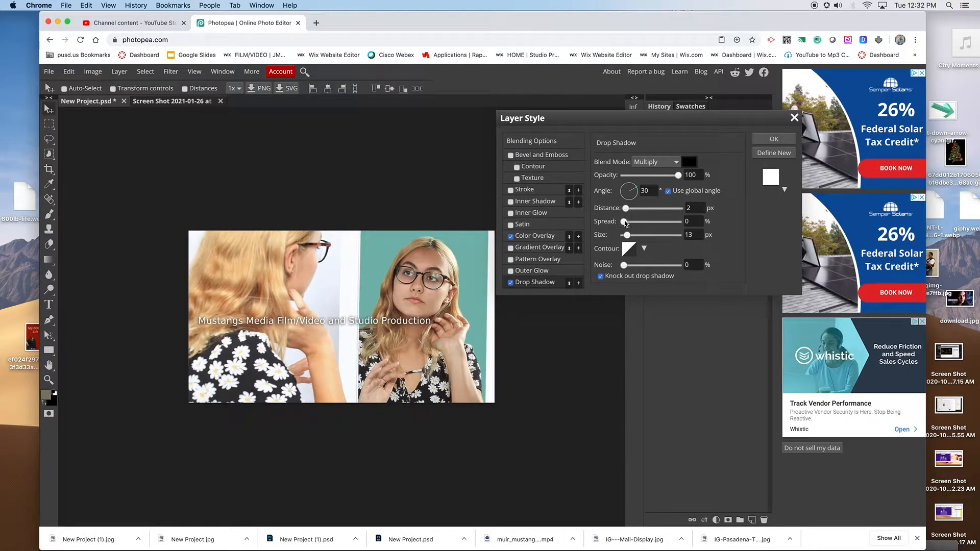
pyautogui.moveTo(627, 235)
pyautogui.mouseDown()
pyautogui.moveTo(627, 209)
pyautogui.moveTo(636, 225)
pyautogui.mouseUp()
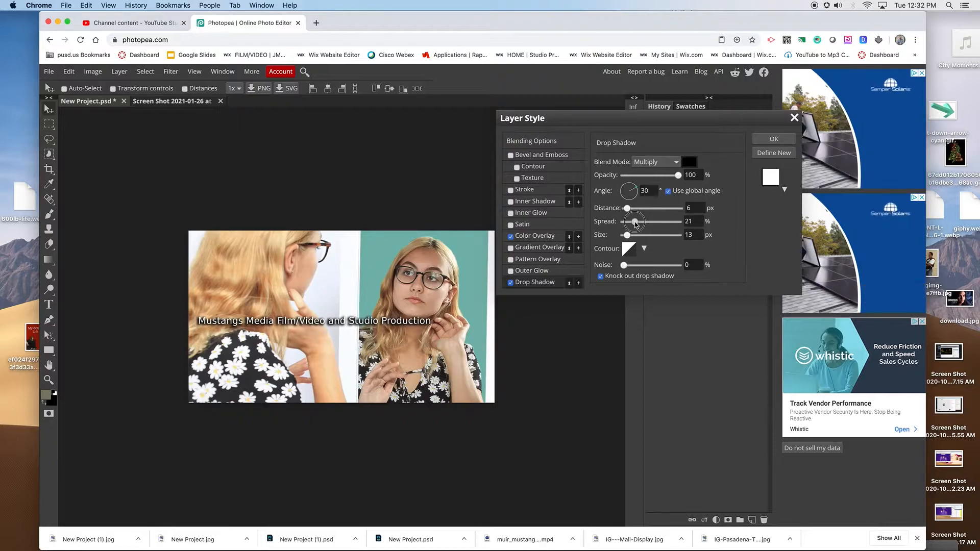
pyautogui.click(780, 139)
pyautogui.moveTo(421, 325); pyautogui.dragTo(422, 325)
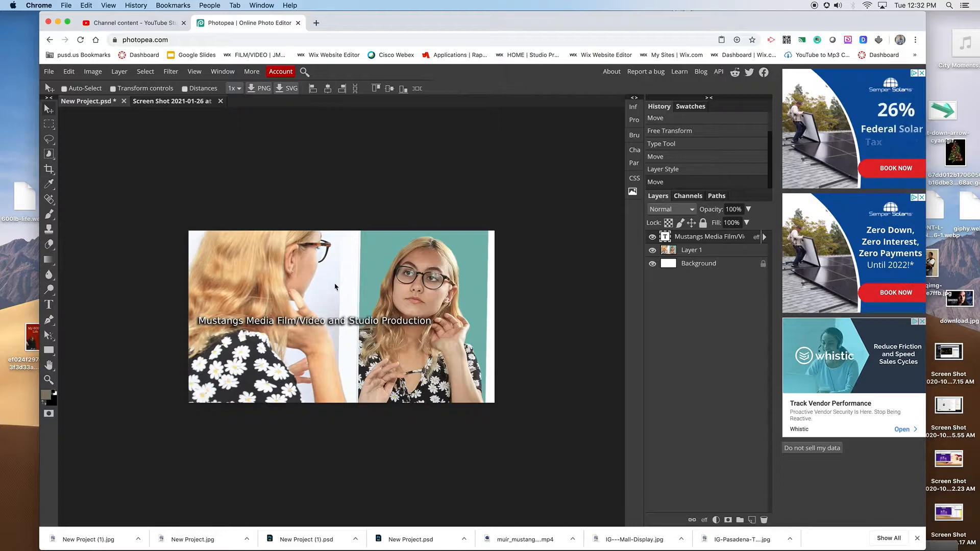
pyautogui.moveTo(316, 324); pyautogui.dragTo(317, 327)
# Step: Add a new text layer over the daisy-print shirt below the title, reading "Brother/Sister Photoshoot" with "COMBO" on a second line
pyautogui.click(49, 305)
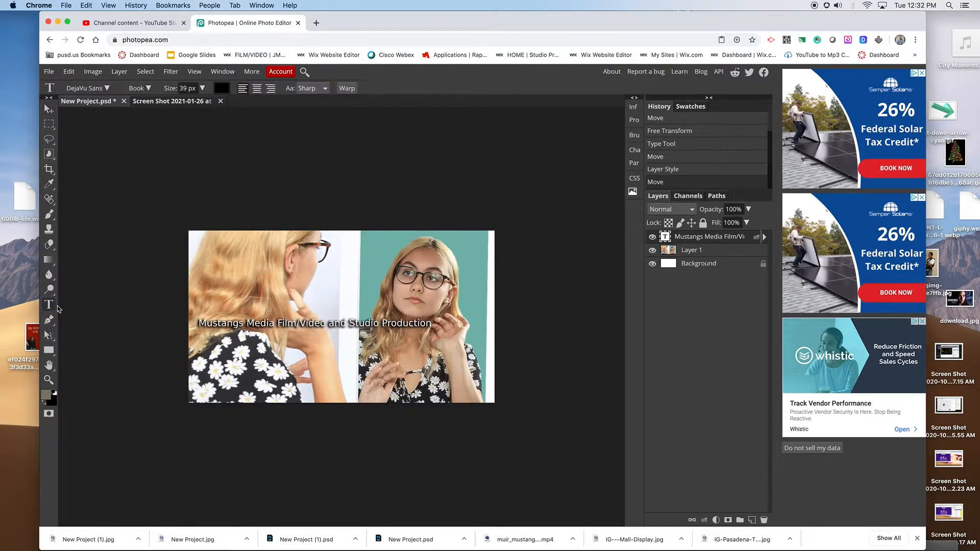
pyautogui.click(207, 357)
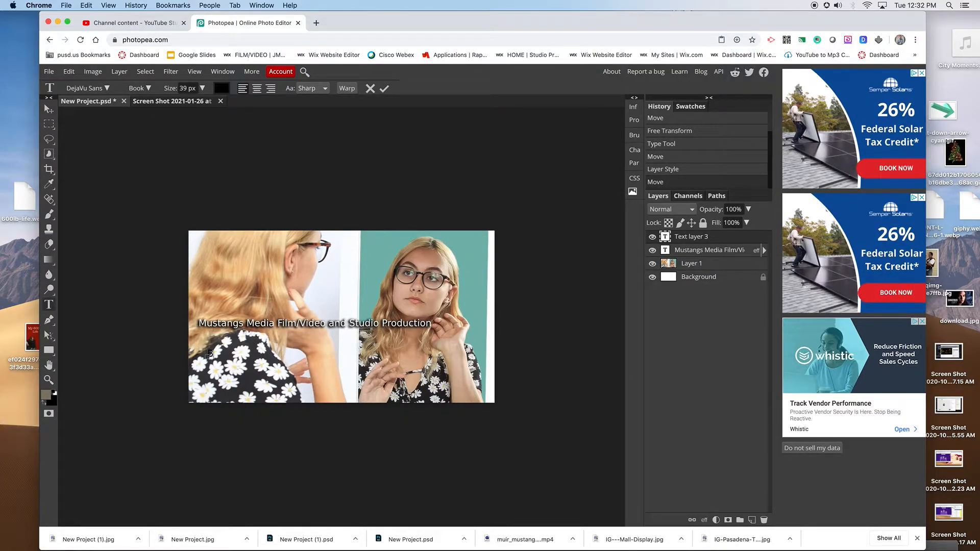
pyautogui.write('Brother')
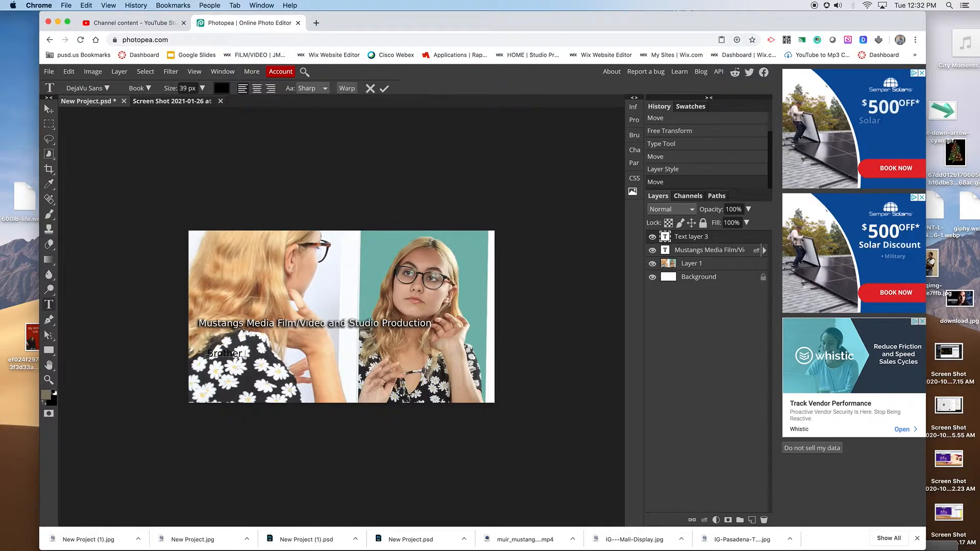
pyautogui.write('/Sister Ph')
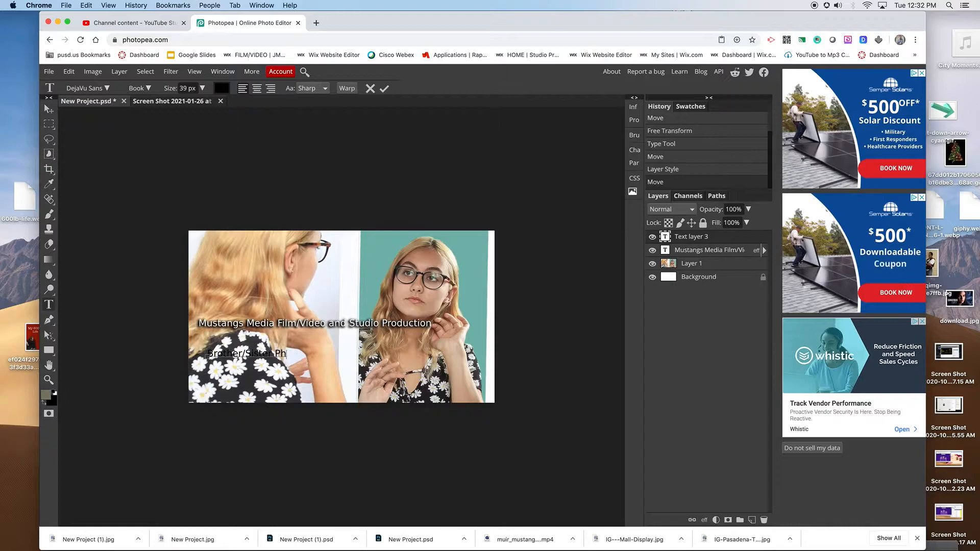
pyautogui.write('toths')
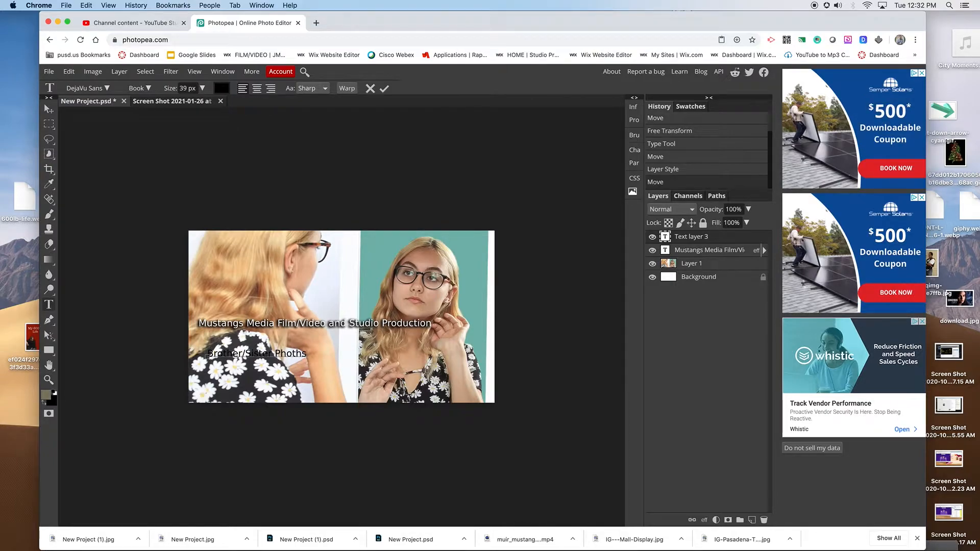
pyautogui.write('oshoop')
pyautogui.press('BackSpace')
pyautogui.write('t ')
pyautogui.write('CO')
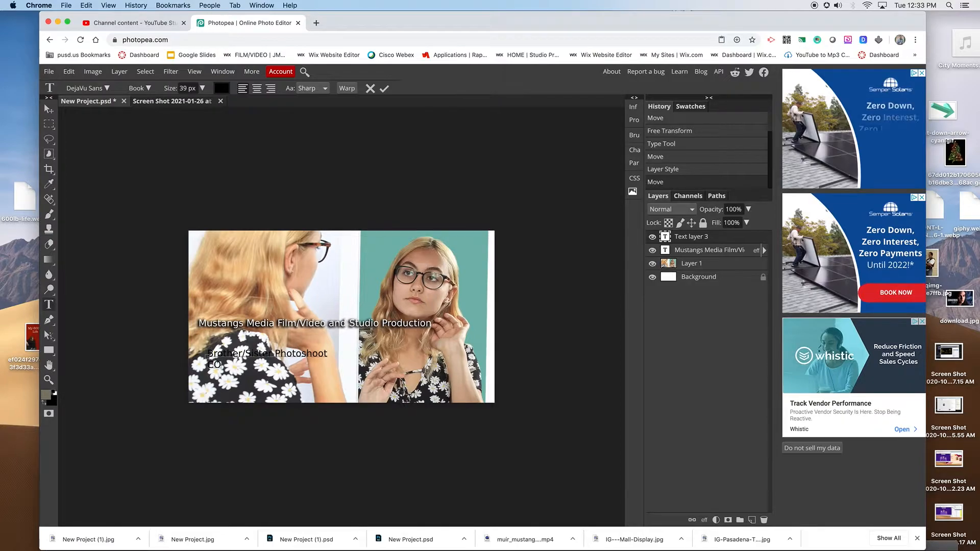
pyautogui.write('MBO')
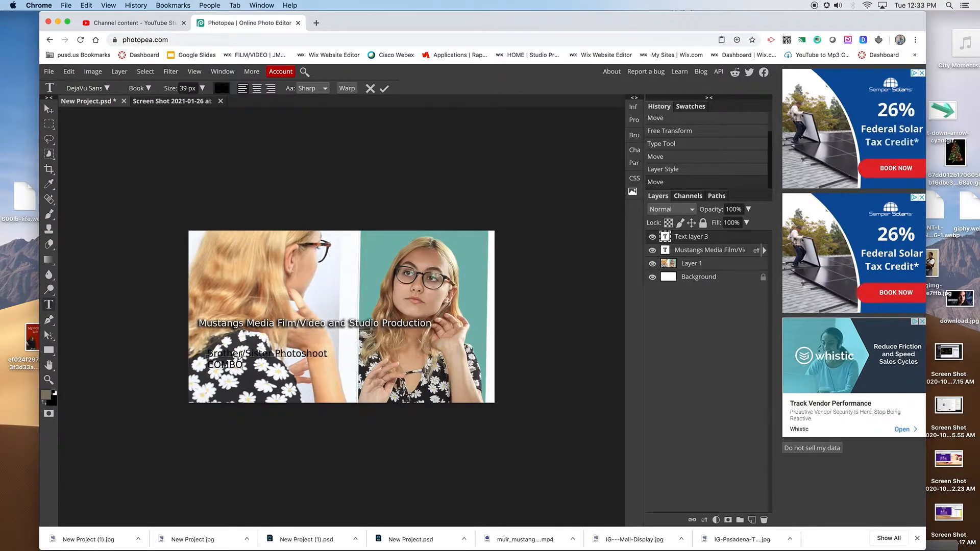
# Step: Enlarge the "Brother/Sister Photoshoot COMBO" text to 76 px and restore the final O of "COMBO"
pyautogui.tripleClick(240, 354)
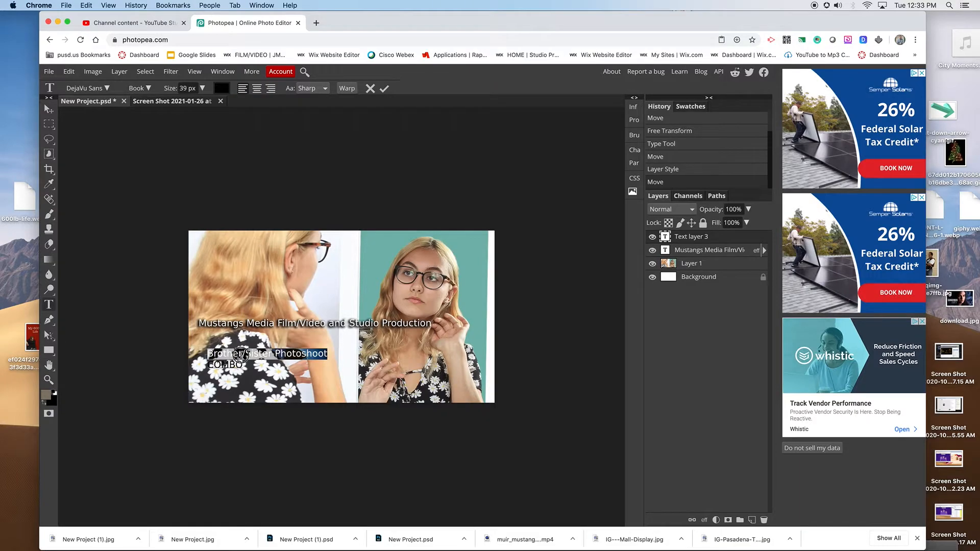
pyautogui.click(242, 370)
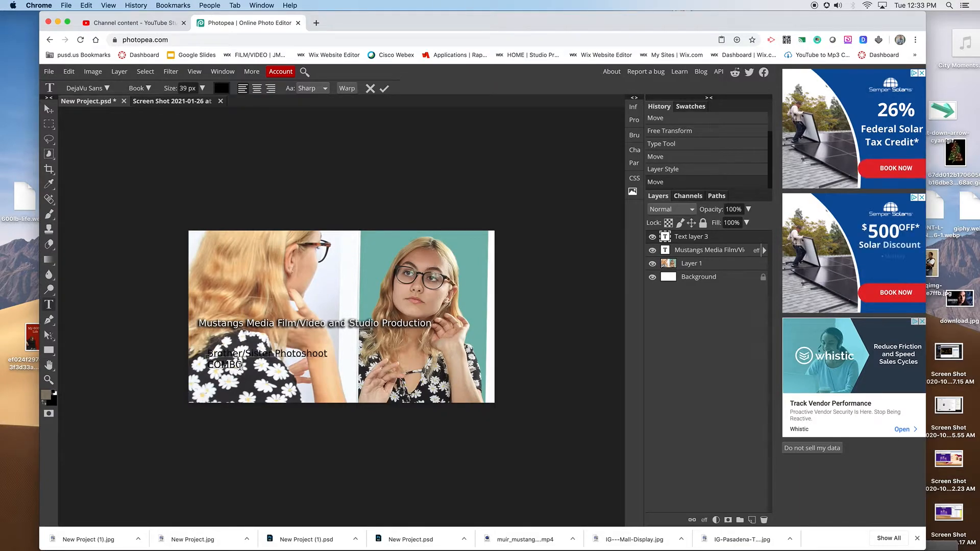
pyautogui.tripleClick(225, 354)
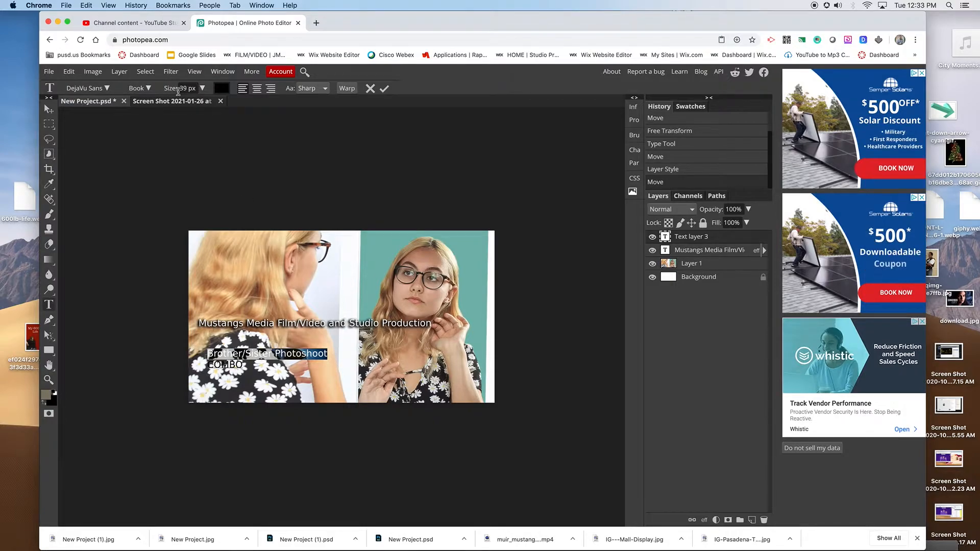
pyautogui.moveTo(169, 90); pyautogui.dragTo(185, 90)
pyautogui.press('super+z')
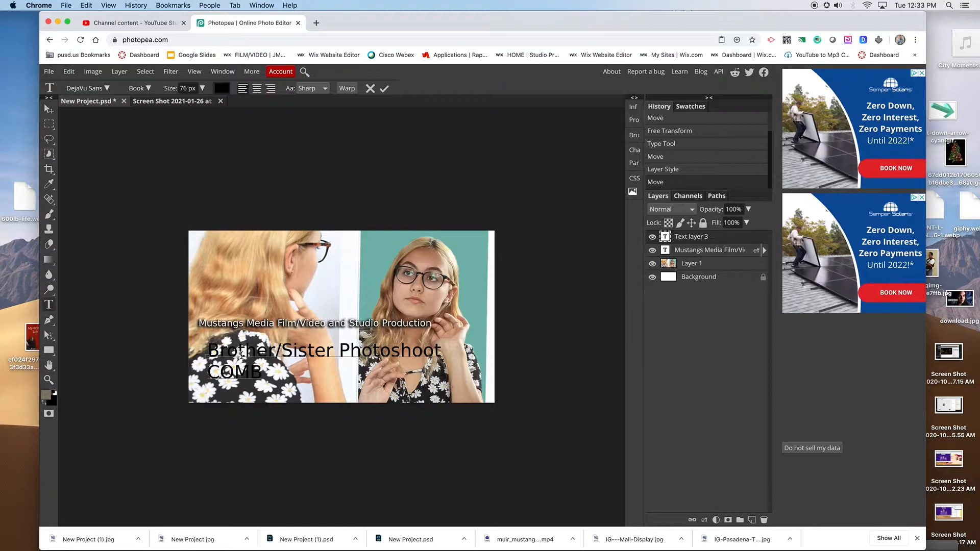
pyautogui.doubleClick(240, 356)
pyautogui.press('super+a')
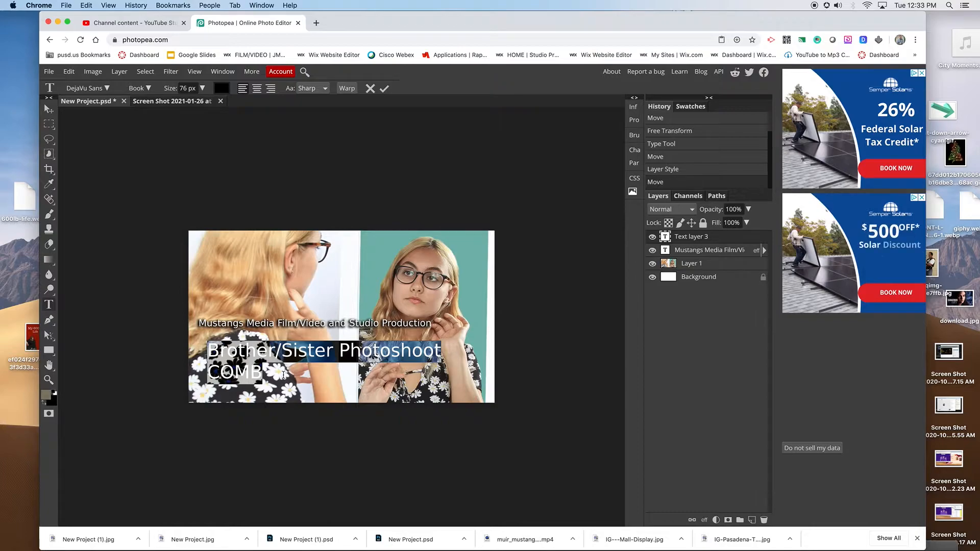
pyautogui.click(264, 376)
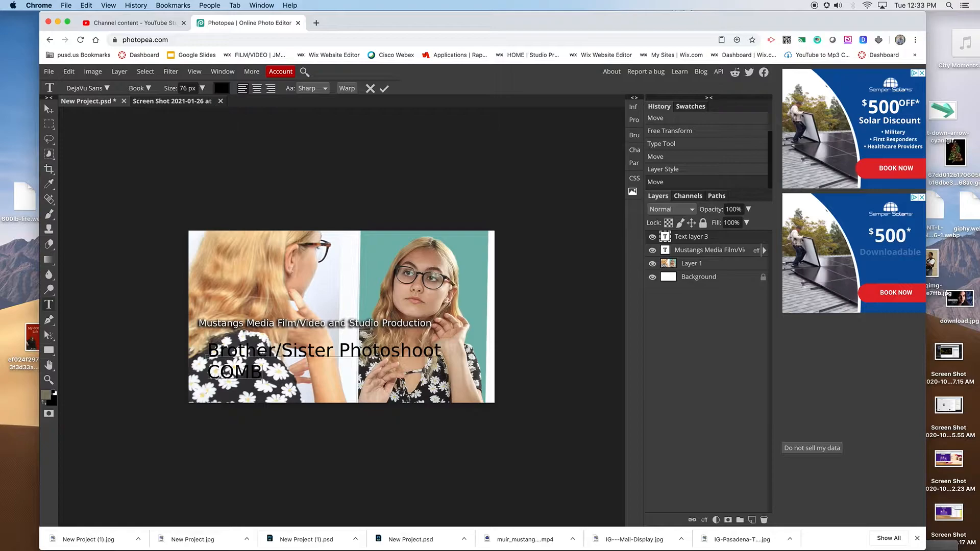
pyautogui.write('O')
# Step: Set the font of the entire "Brother/Sister Photoshoot COMBO" text to Delius Swash Caps
pyautogui.hotkey('ctrl', 'a')
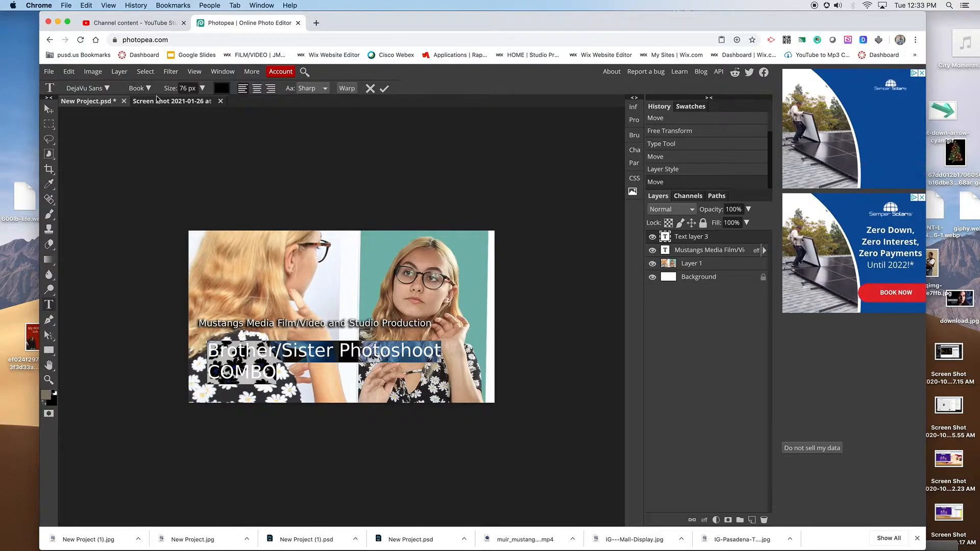
pyautogui.click(107, 89)
pyautogui.click(107, 89)
pyautogui.click(107, 89)
pyautogui.click(107, 89)
pyautogui.click(107, 89)
pyautogui.click(107, 89)
pyautogui.click(107, 89)
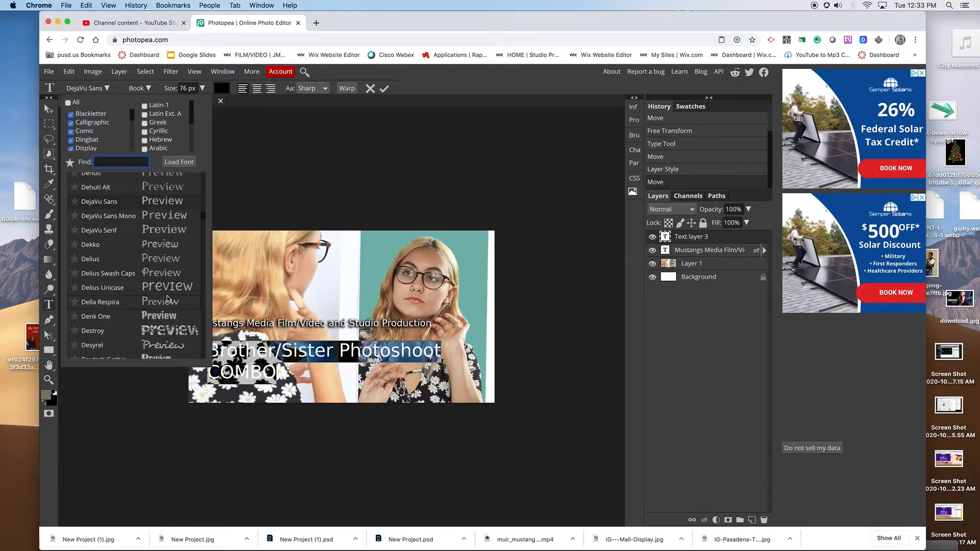
pyautogui.click(155, 273)
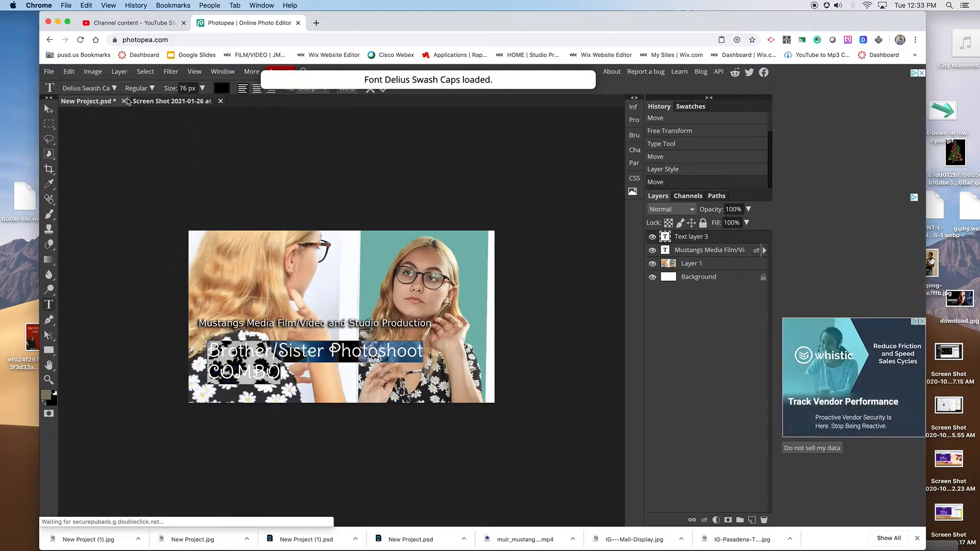
# Step: Change the font of the selected "Brother/Sister Photoshoot COMBO" text to Erica One
pyautogui.click(114, 88)
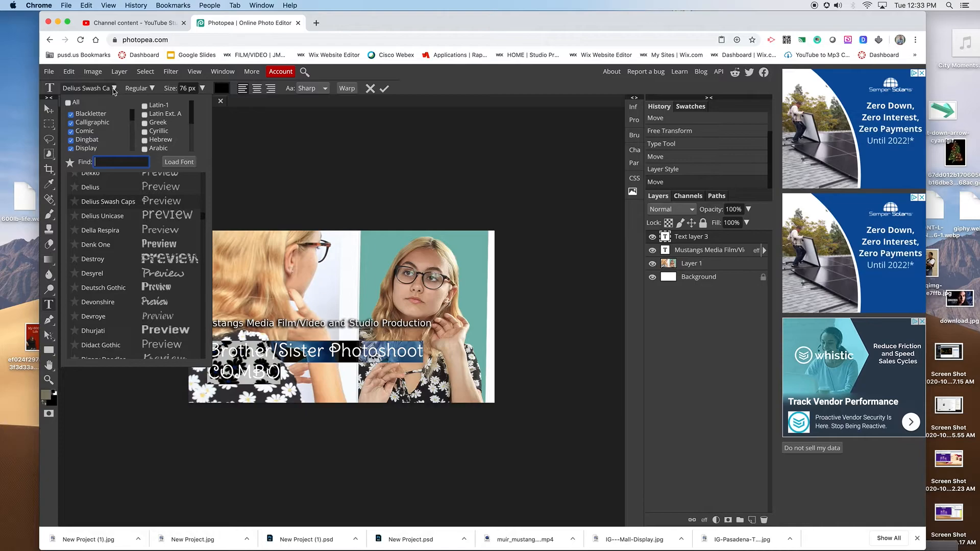
pyautogui.moveTo(203, 215); pyautogui.dragTo(202, 224)
pyautogui.click(175, 318)
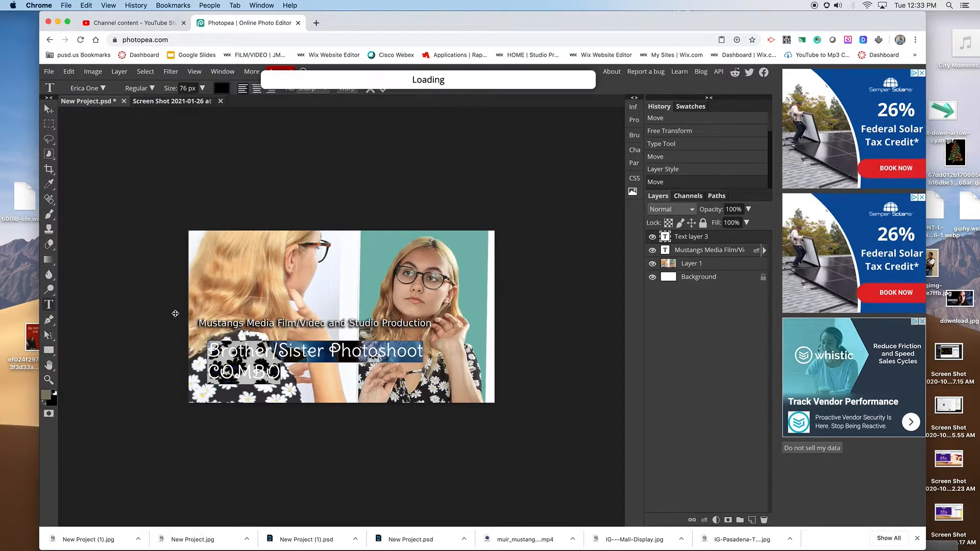
# Step: Move the "Brother/Sister Photoshoot COMBO" caption directly beneath the "Mustangs Media" title, lining up their left edges
pyautogui.moveTo(312, 352); pyautogui.dragTo(293, 351)
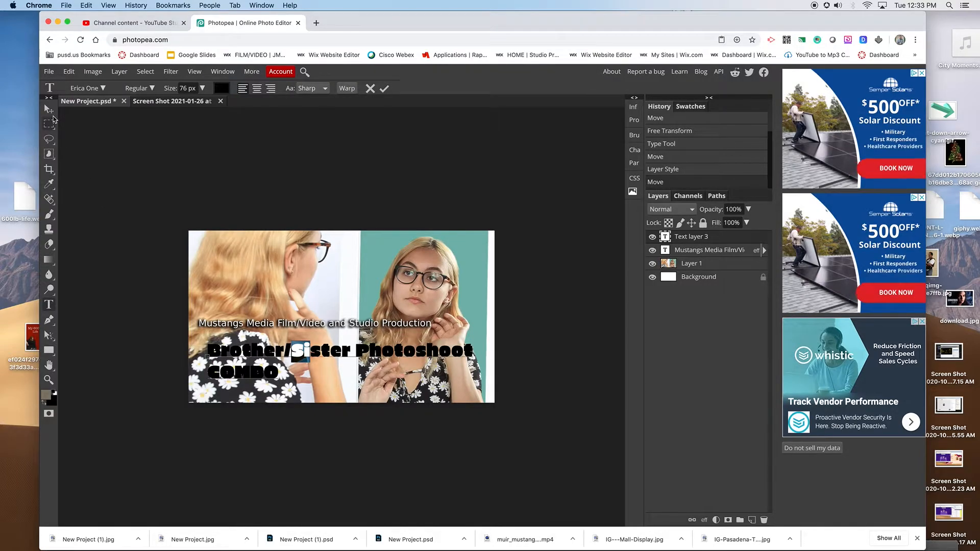
pyautogui.click(48, 109)
pyautogui.moveTo(311, 352); pyautogui.dragTo(306, 345)
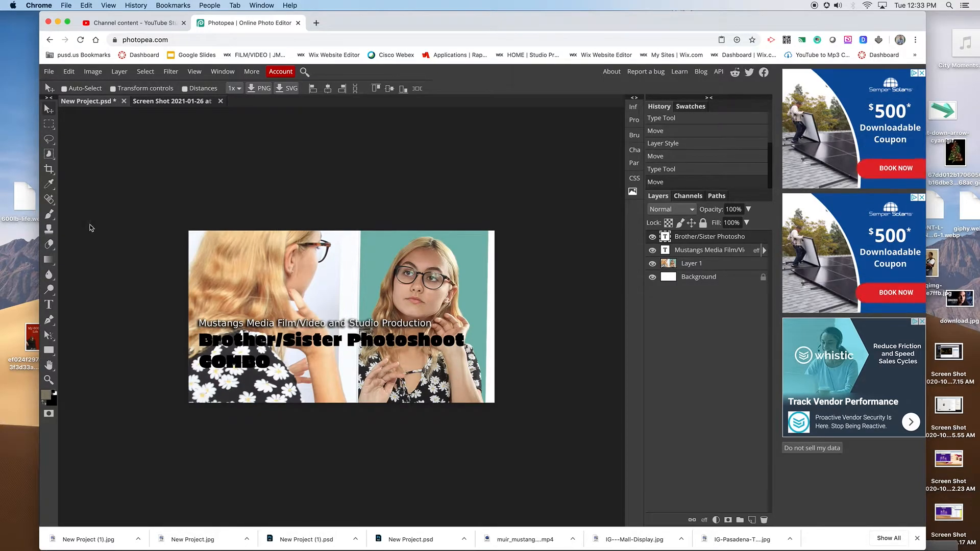
# Step: Replace the word "COMBO" on the caption's second line with "Combonation"
pyautogui.click(54, 304)
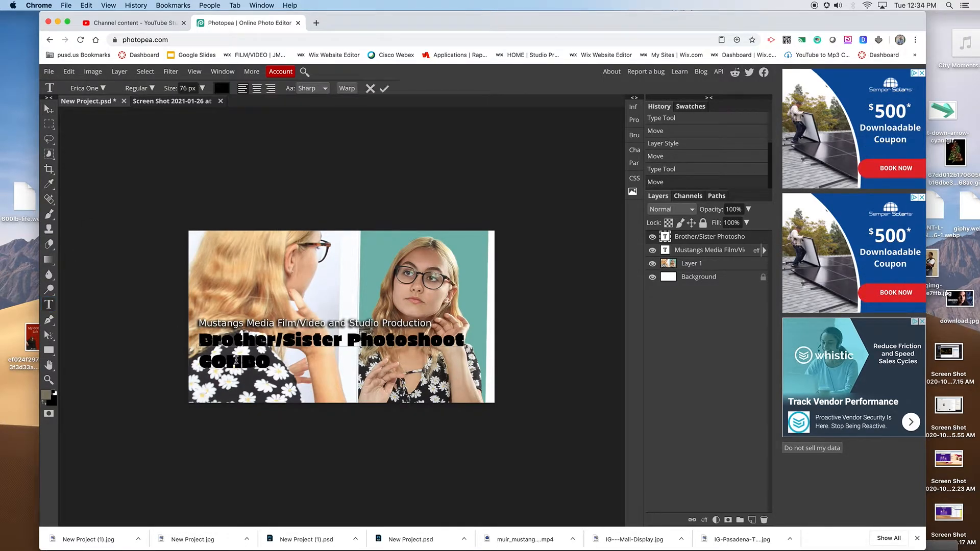
pyautogui.moveTo(211, 361); pyautogui.dragTo(276, 363)
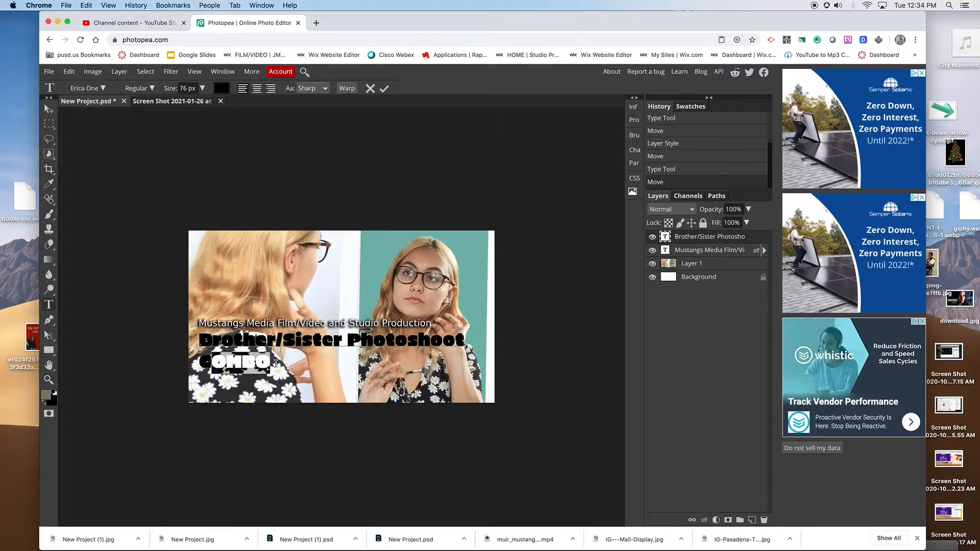
pyautogui.write('ombonatio')
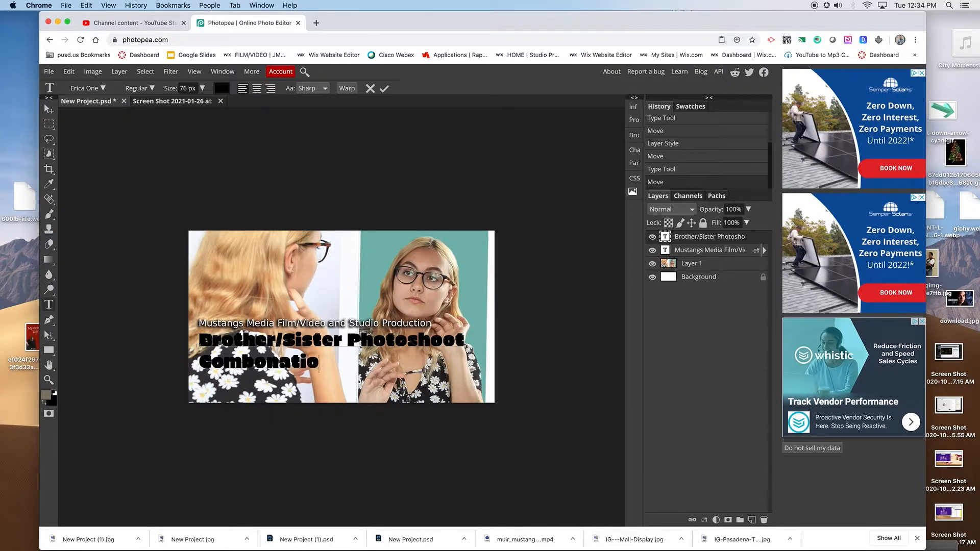
pyautogui.write('n')
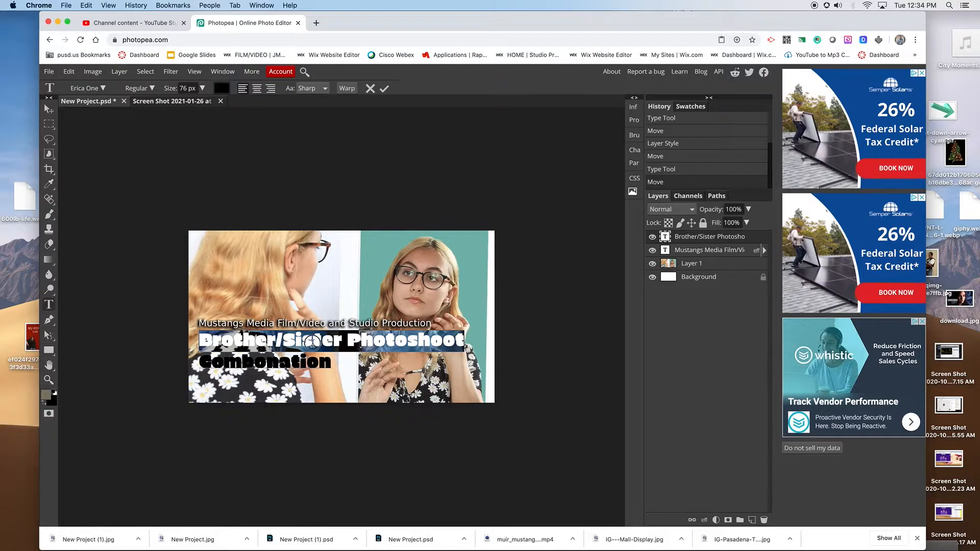
# Step: Add a Color Overlay in dark purple (280d54) to the "Brother/Sister Photoshoot Combonation" text layer
pyautogui.moveTo(329, 362); pyautogui.dragTo(198, 339)
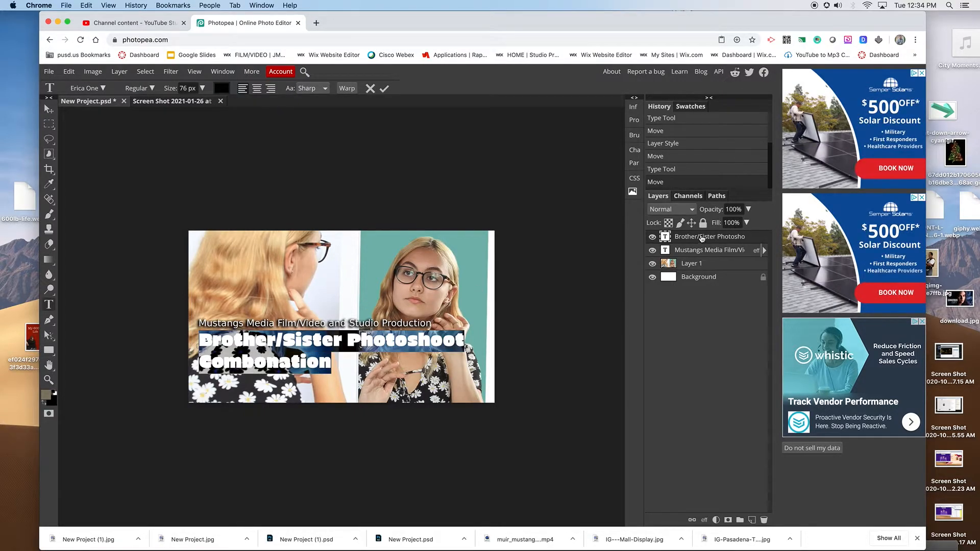
pyautogui.click(705, 522)
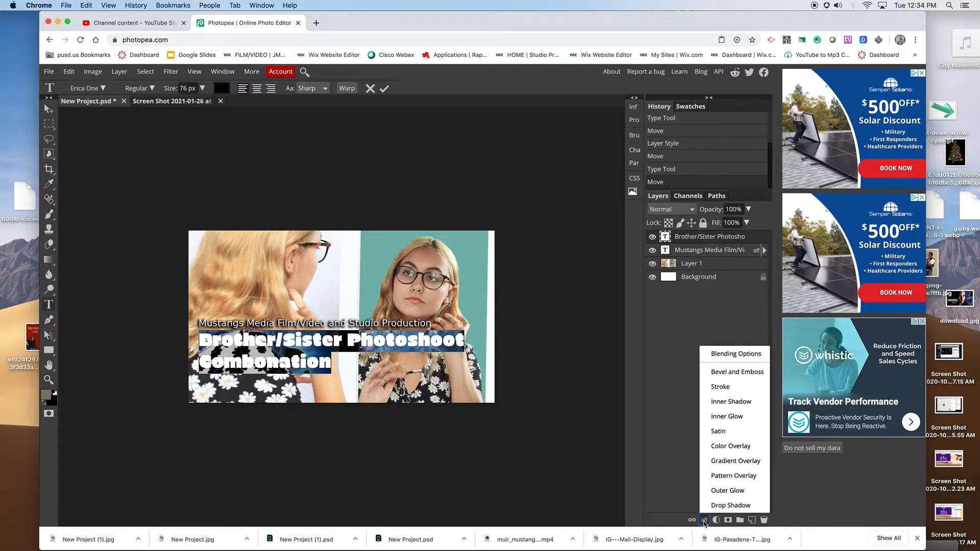
pyautogui.click(720, 355)
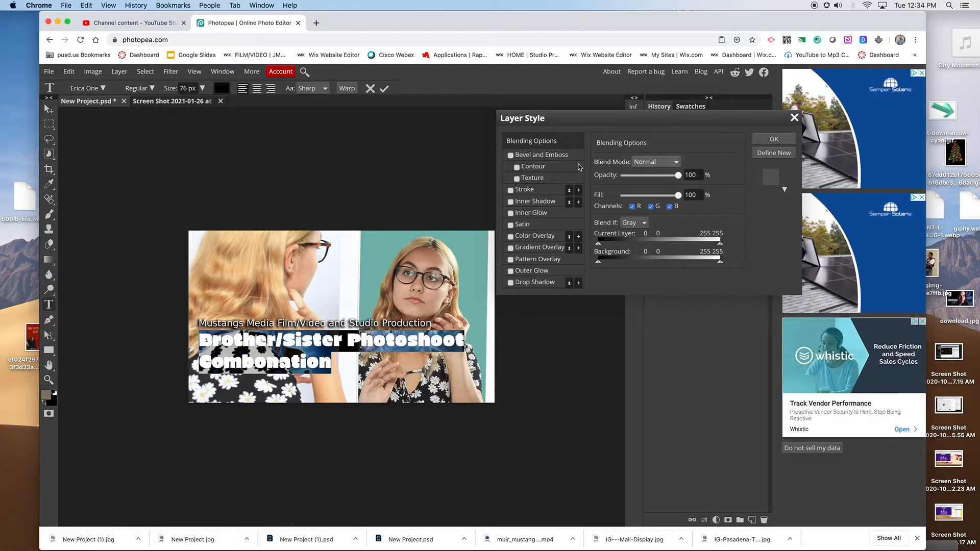
pyautogui.click(534, 237)
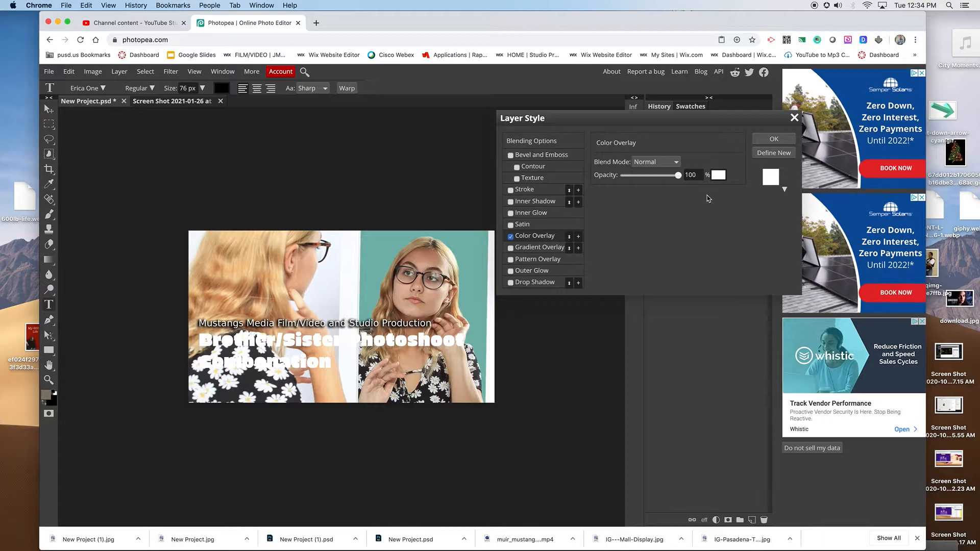
pyautogui.click(721, 177)
pyautogui.moveTo(366, 216); pyautogui.dragTo(735, 266)
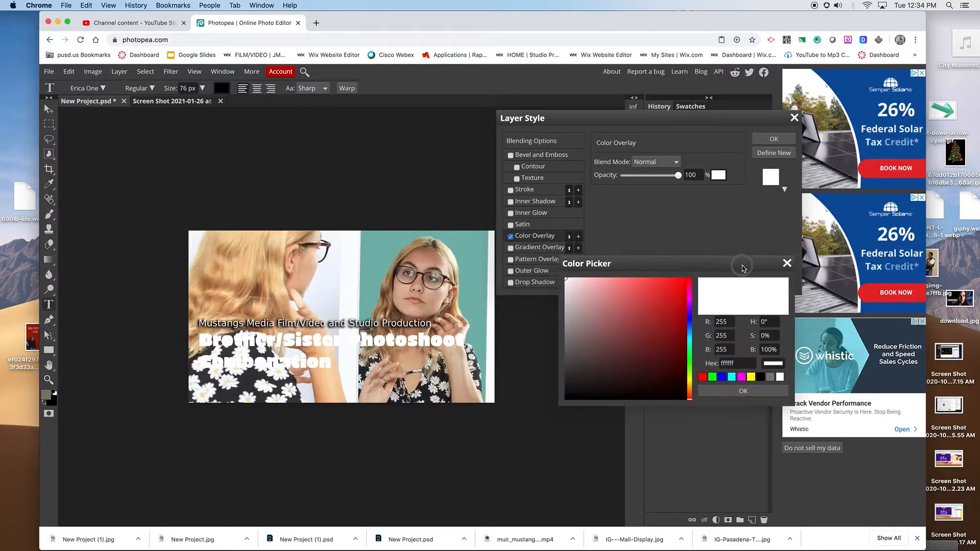
pyautogui.moveTo(687, 341); pyautogui.dragTo(687, 310)
pyautogui.click(662, 360)
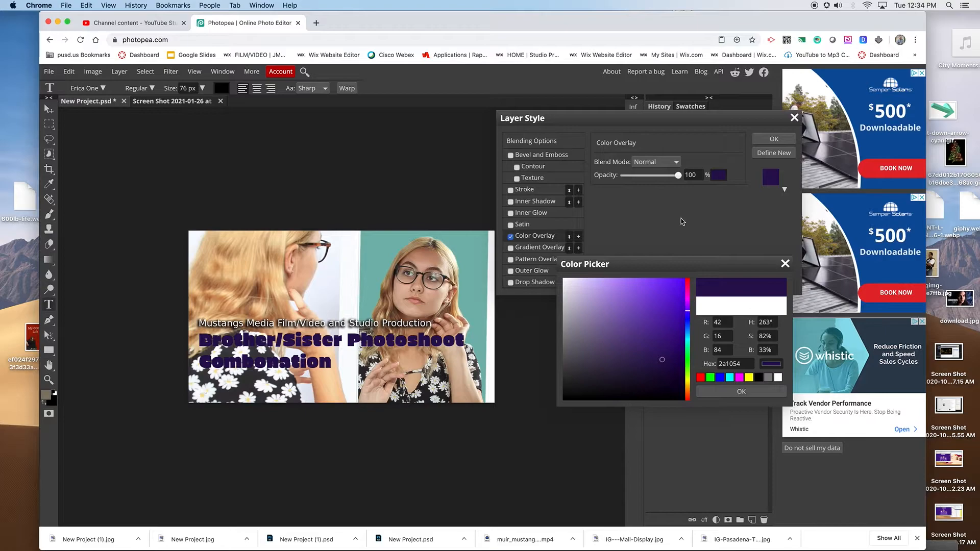
pyautogui.click(662, 365)
pyautogui.moveTo(660, 367); pyautogui.dragTo(667, 362)
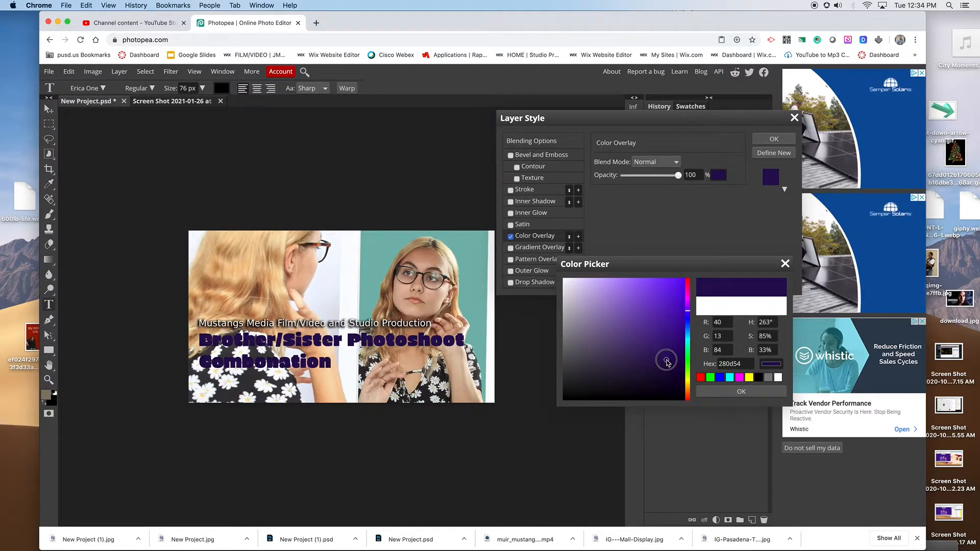
pyautogui.click(741, 392)
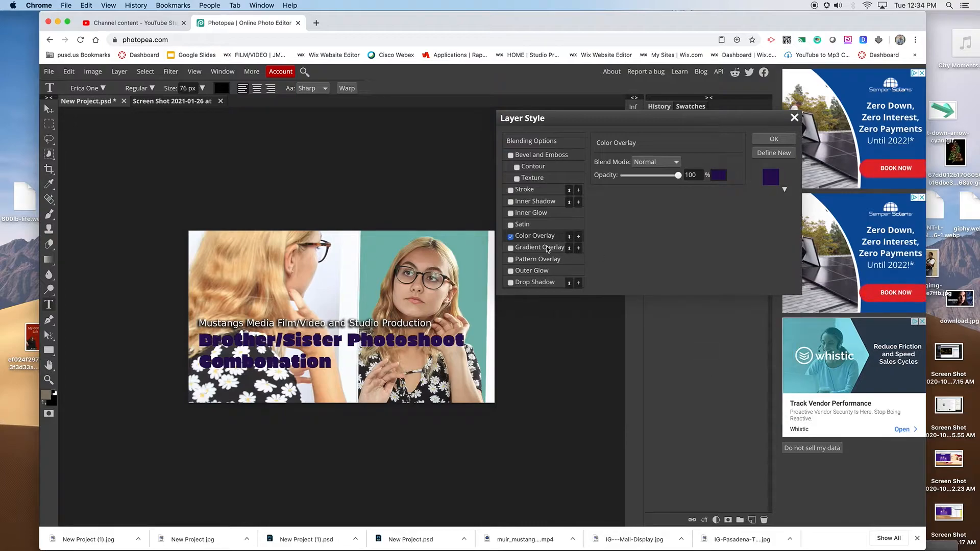
# Step: Add a 3 px outside stroke in gold (c8a917) to the caption and apply the layer style
pyautogui.click(524, 190)
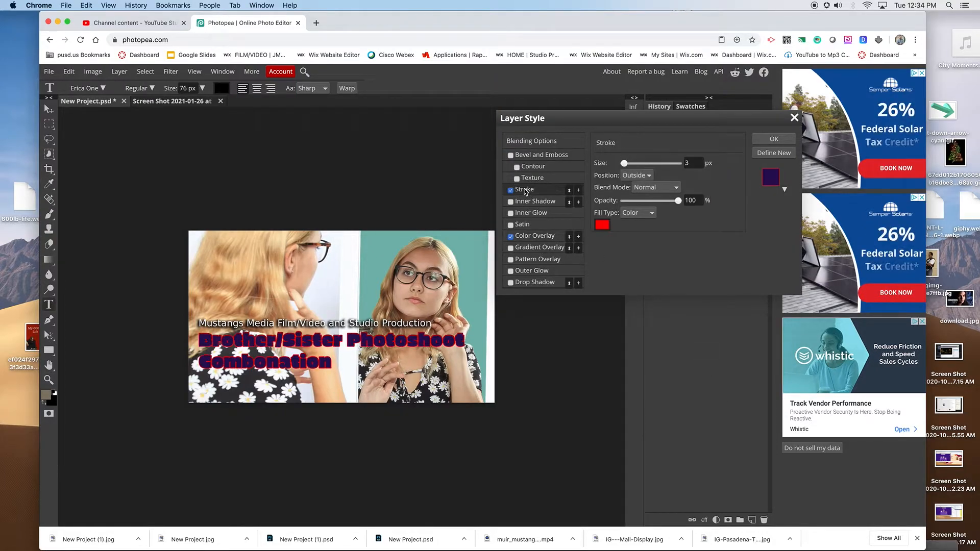
pyautogui.click(603, 225)
pyautogui.moveTo(688, 370)
pyautogui.mouseDown()
pyautogui.moveTo(688, 360)
pyautogui.moveTo(688, 384)
pyautogui.mouseUp()
pyautogui.moveTo(673, 344); pyautogui.dragTo(672, 307)
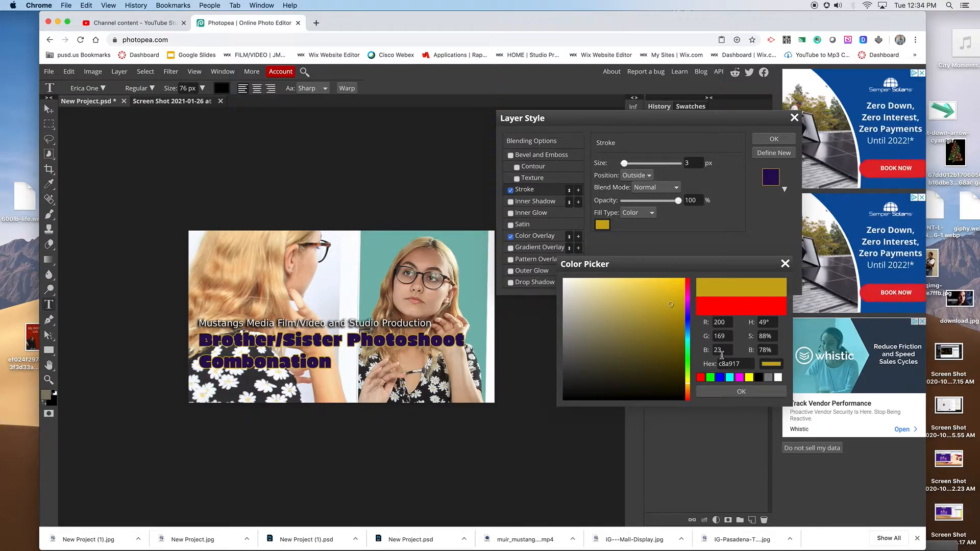
pyautogui.click(729, 392)
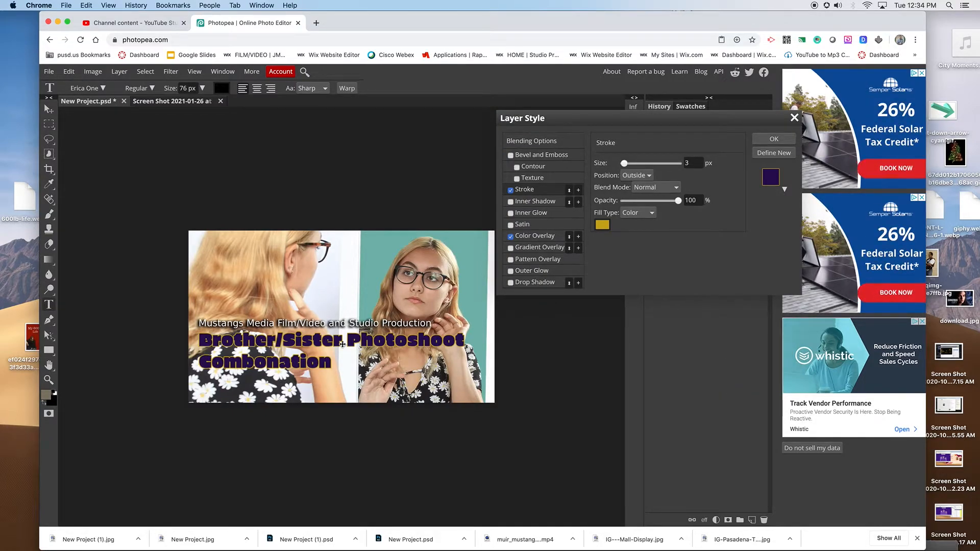
pyautogui.click(766, 143)
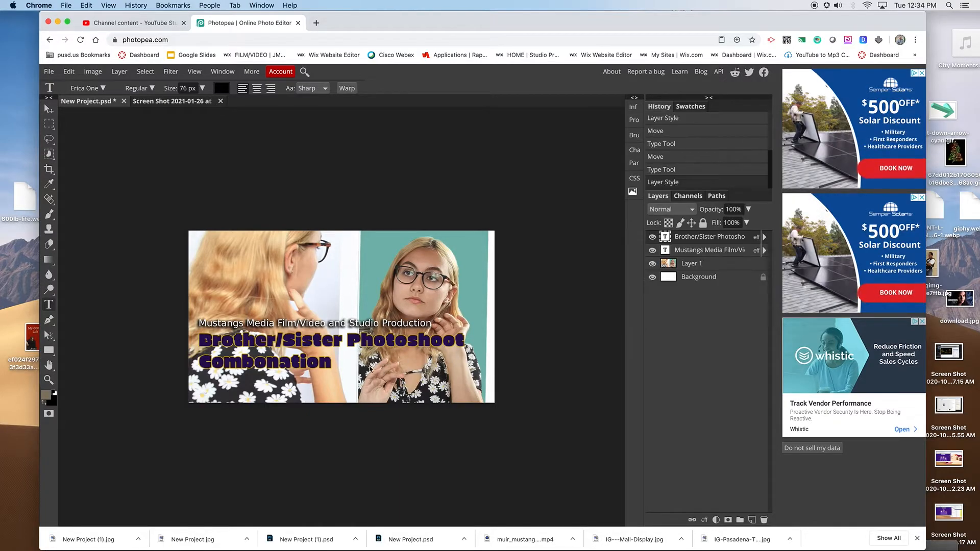
# Step: Add a drop shadow to the caption with distance 5 px, spread 20% and size 33 px
pyautogui.click(704, 520)
pyautogui.click(718, 506)
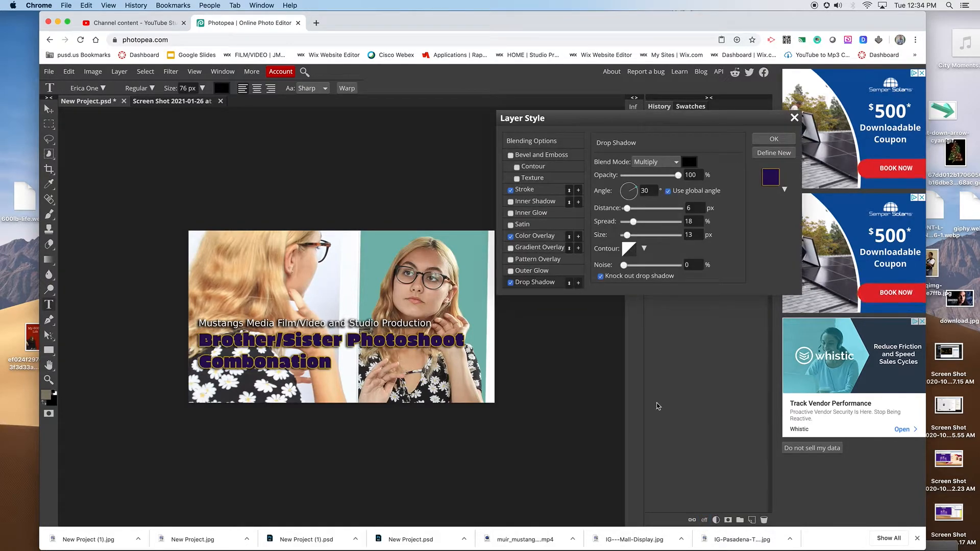
pyautogui.click(627, 209)
pyautogui.moveTo(635, 222); pyautogui.dragTo(634, 236)
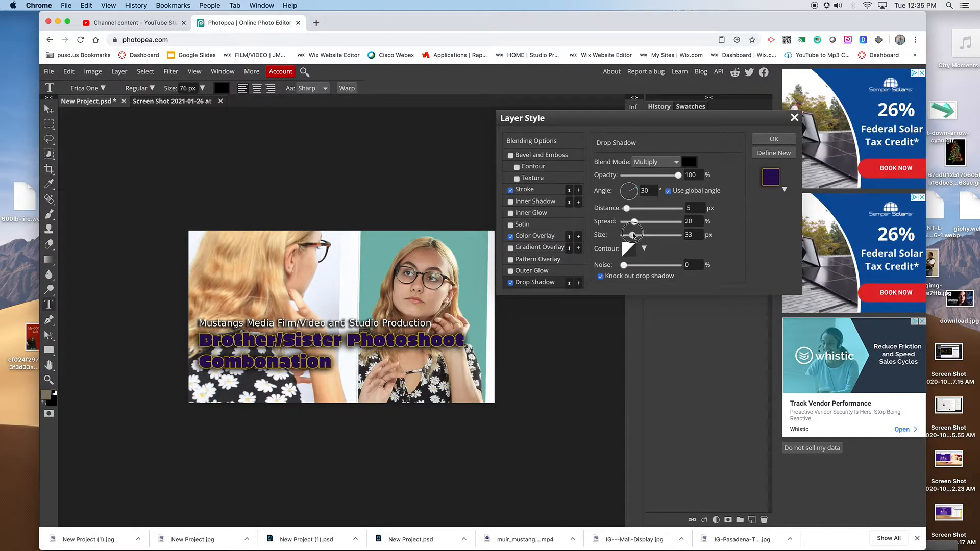
pyautogui.click(774, 139)
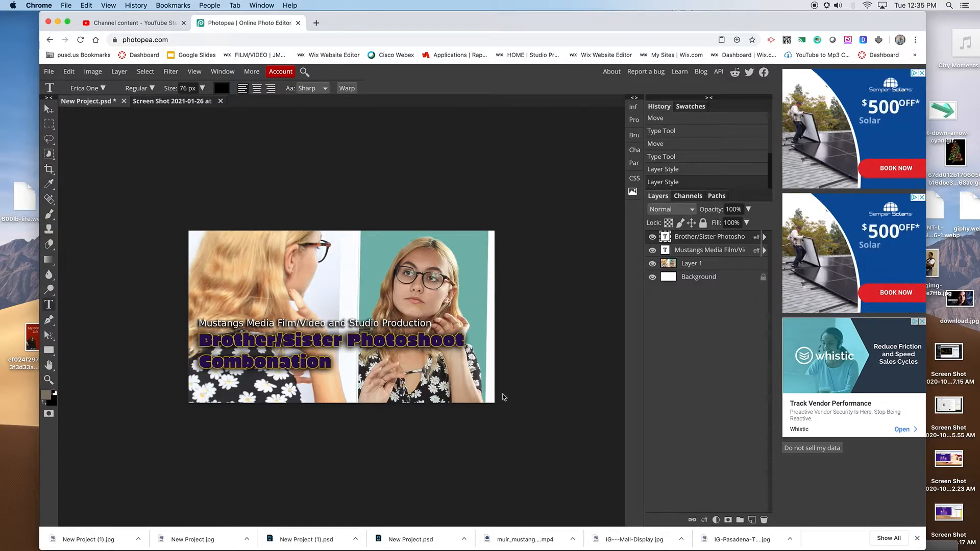
# Step: Change the caption's Color Overlay to gold (baa712)
pyautogui.click(701, 521)
pyautogui.click(718, 354)
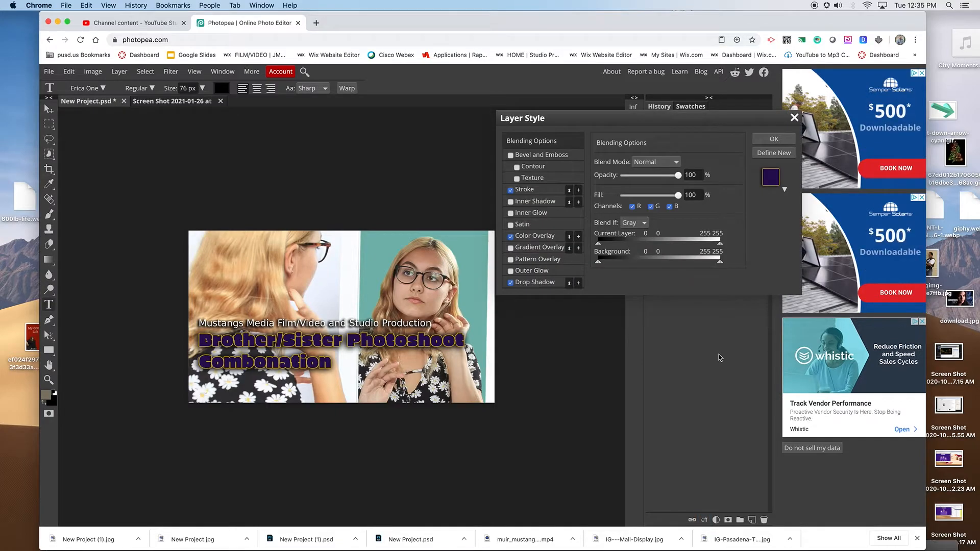
pyautogui.click(534, 236)
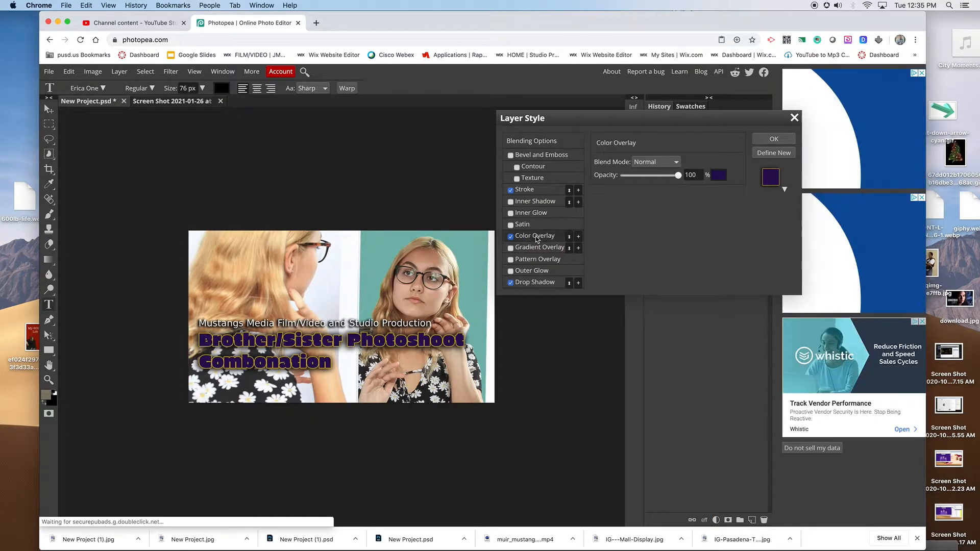
pyautogui.click(719, 175)
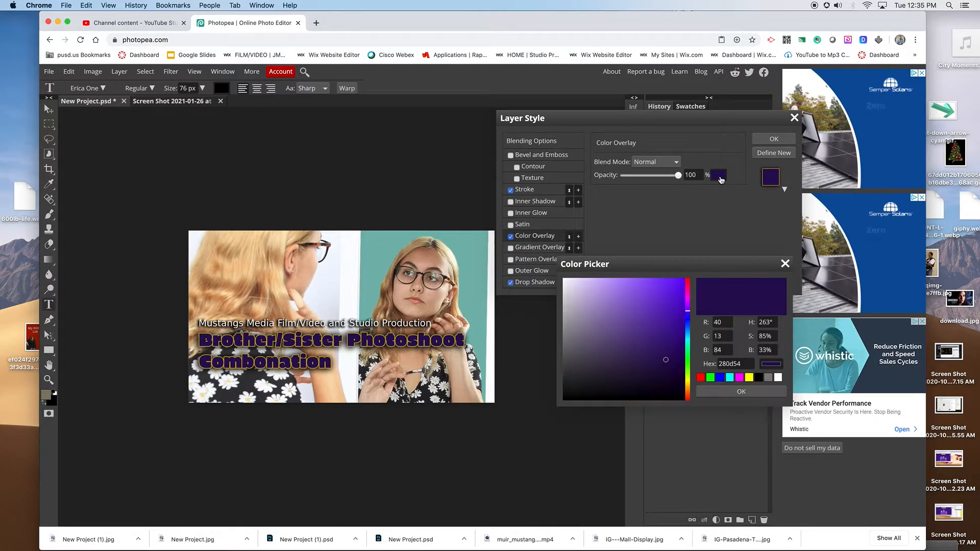
pyautogui.click(688, 381)
pyautogui.moveTo(689, 383); pyautogui.dragTo(687, 383)
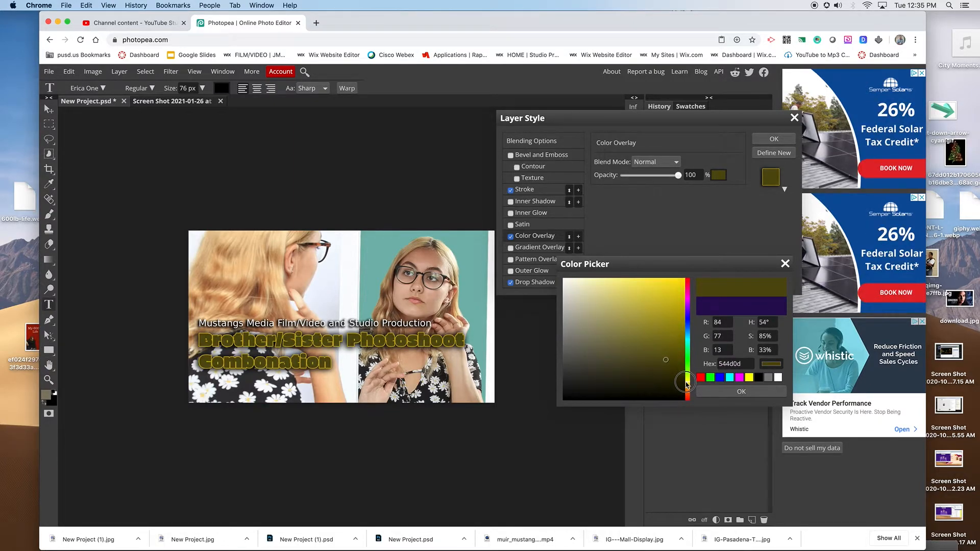
pyautogui.click(673, 347)
pyautogui.moveTo(674, 347); pyautogui.dragTo(688, 382)
pyautogui.click(688, 380)
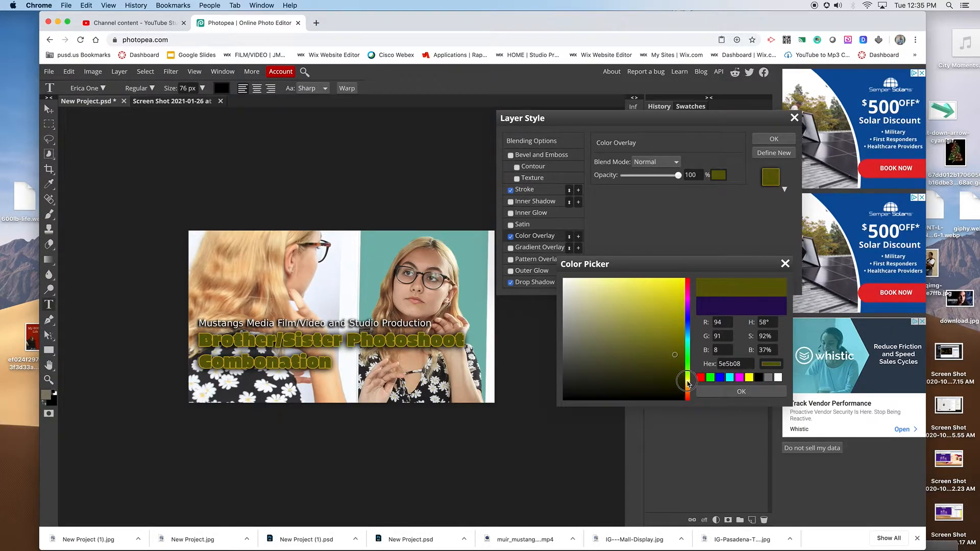
pyautogui.moveTo(672, 316); pyautogui.dragTo(677, 315)
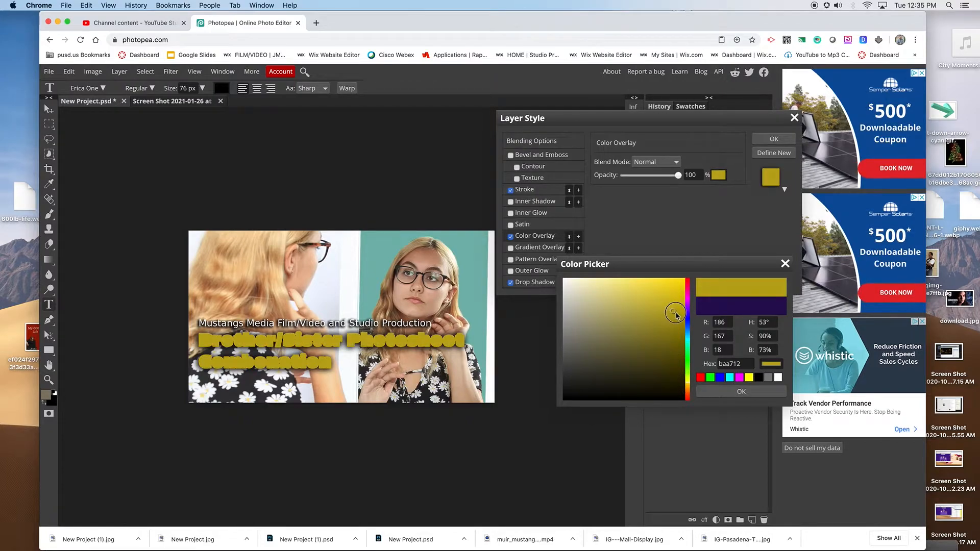
pyautogui.click(751, 389)
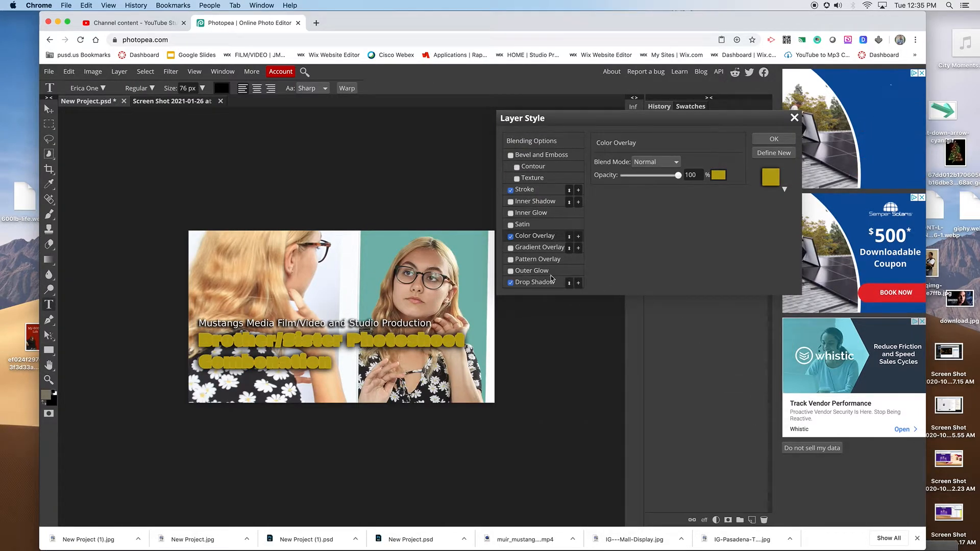
# Step: Change the caption's stroke color to dark blue (1b0e58) and apply the layer style
pyautogui.click(524, 190)
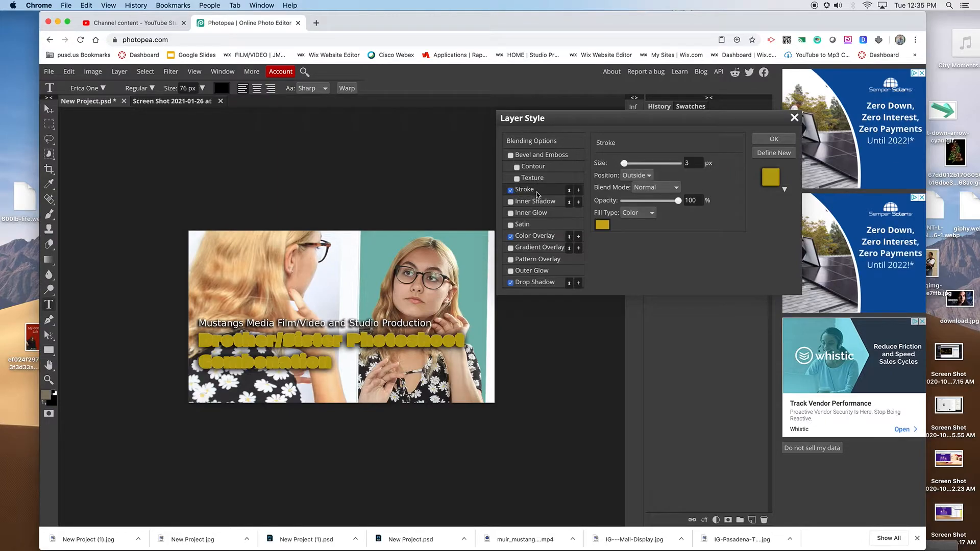
pyautogui.click(602, 225)
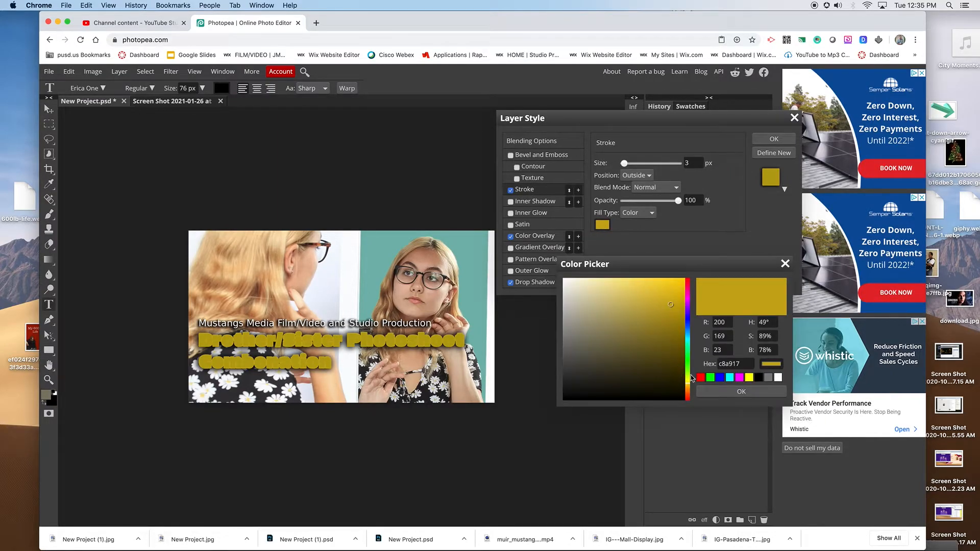
pyautogui.moveTo(694, 378); pyautogui.dragTo(688, 317)
pyautogui.click(671, 349)
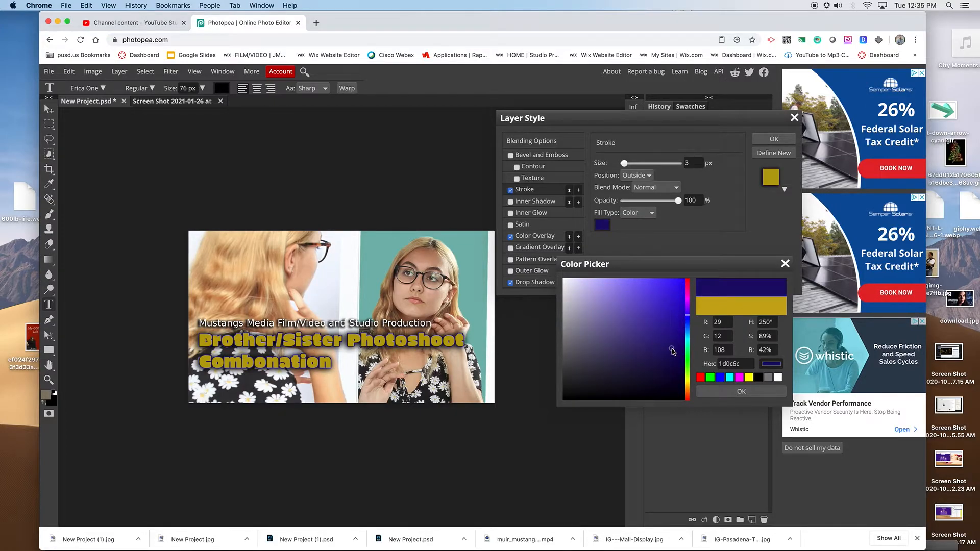
pyautogui.moveTo(665, 369)
pyautogui.mouseDown()
pyautogui.moveTo(657, 372)
pyautogui.moveTo(666, 361)
pyautogui.mouseUp()
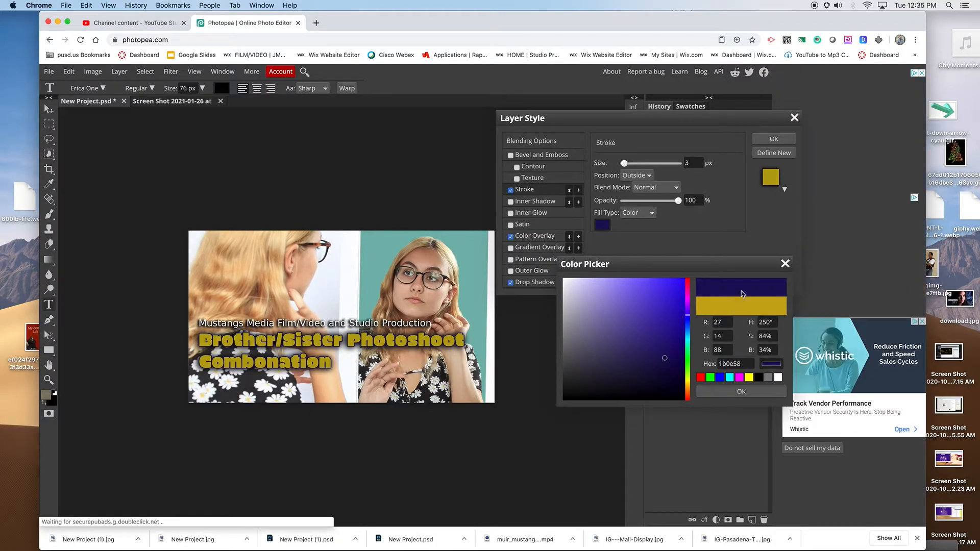
pyautogui.click(722, 393)
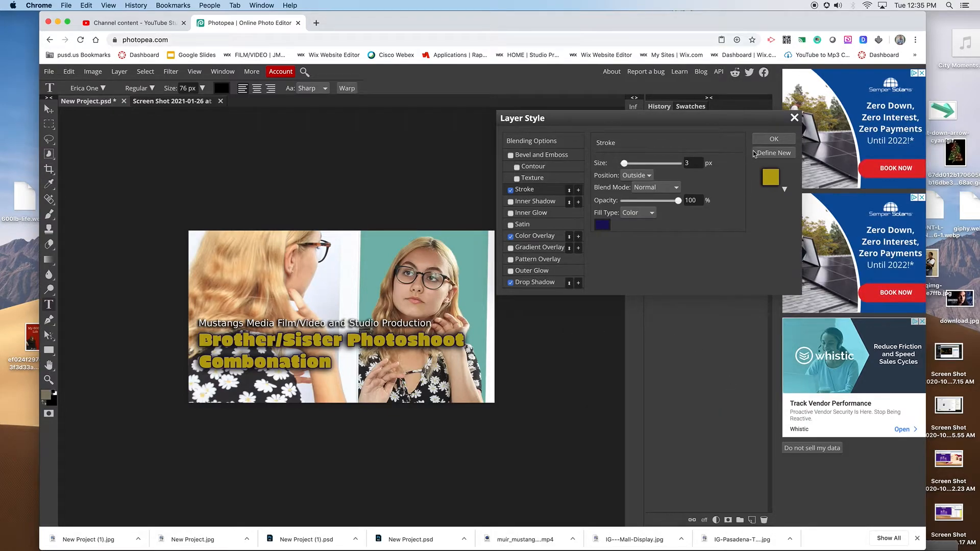
pyautogui.click(776, 139)
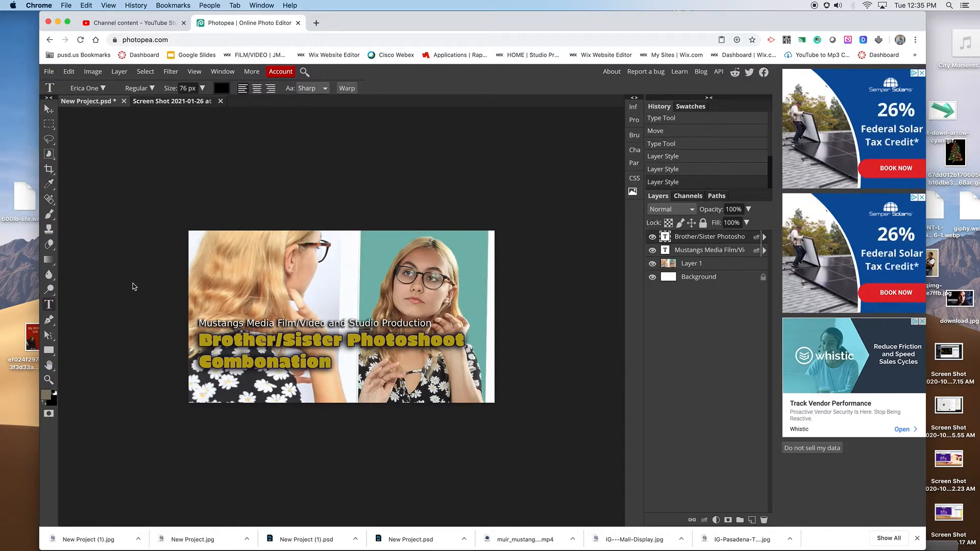
# Step: Nudge the gold caption slightly down from the title above it
pyautogui.tripleClick(244, 341)
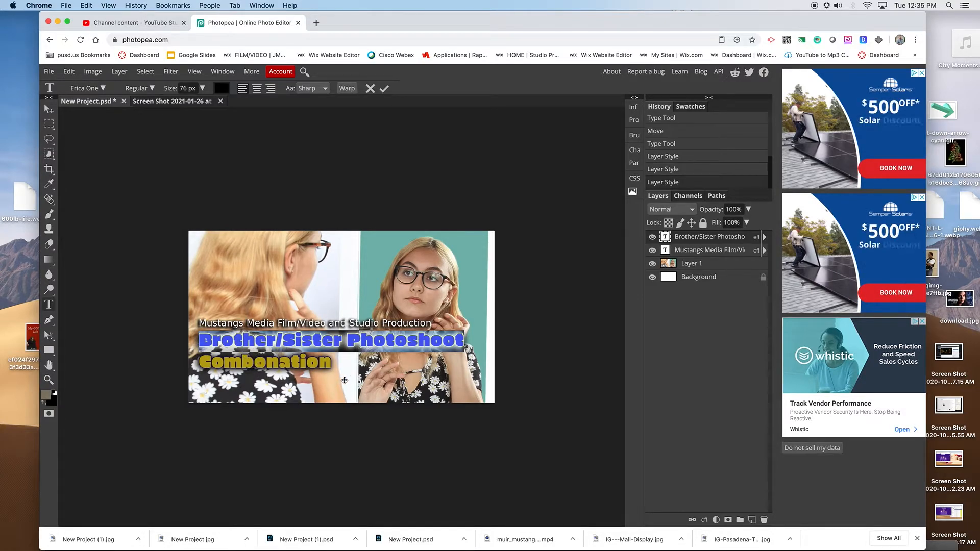
pyautogui.click(49, 108)
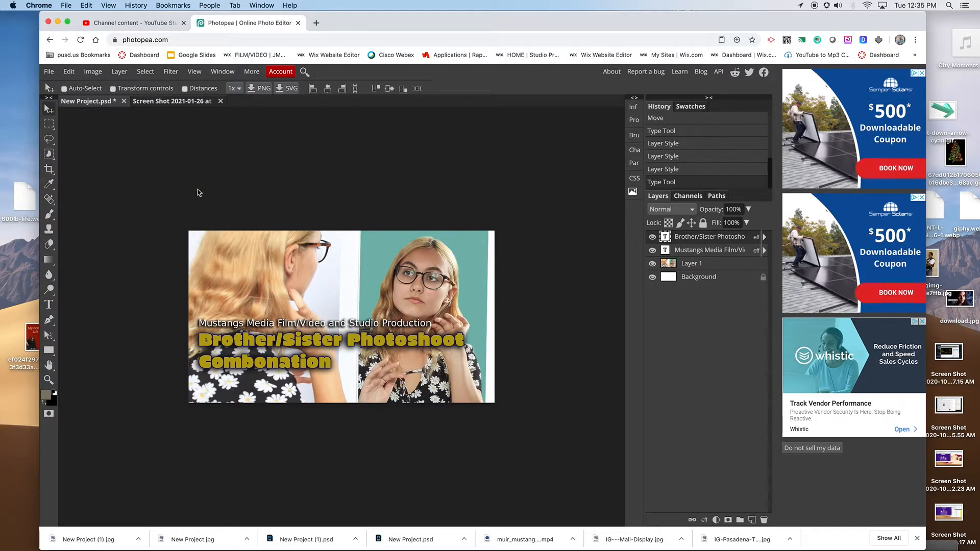
pyautogui.moveTo(282, 366); pyautogui.dragTo(284, 368)
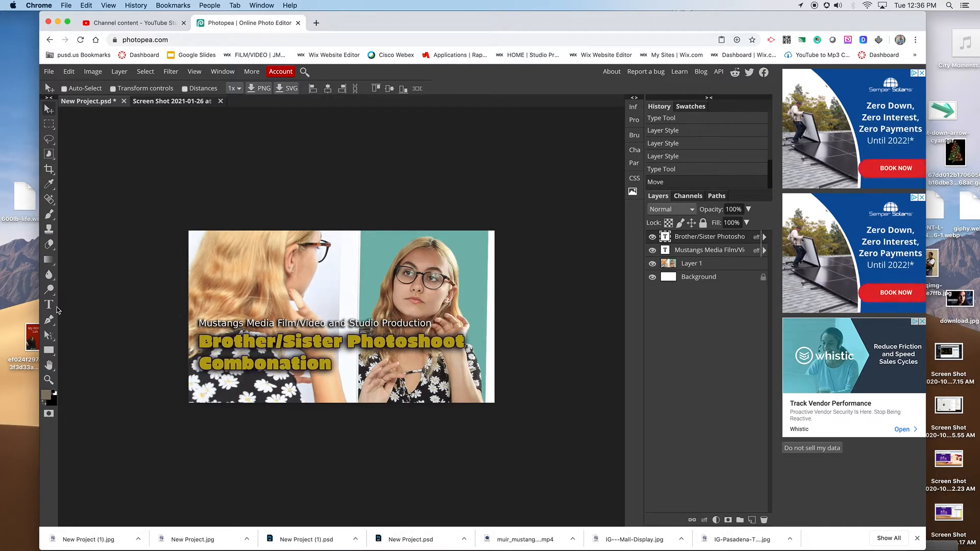
# Step: Try the Euphoria Script font on the gold caption
pyautogui.click(50, 307)
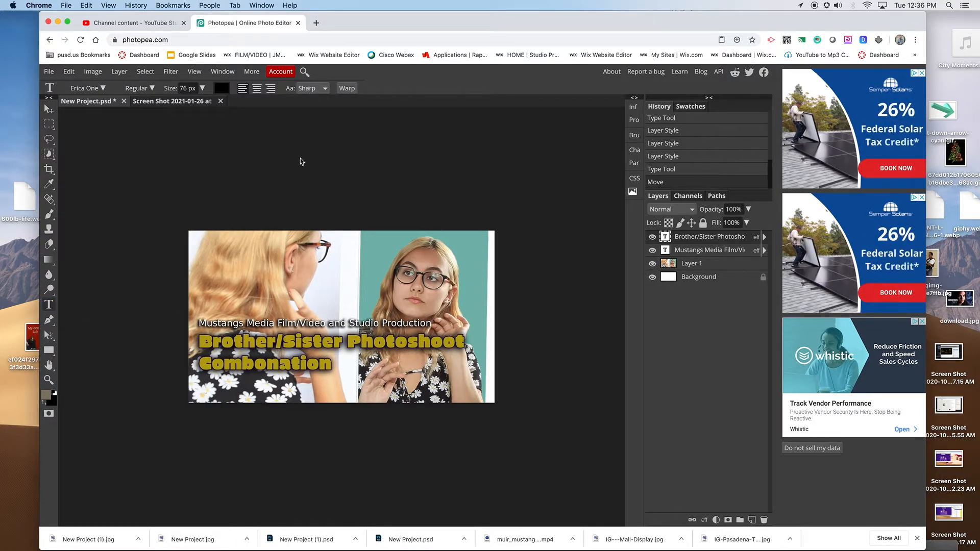
pyautogui.click(104, 89)
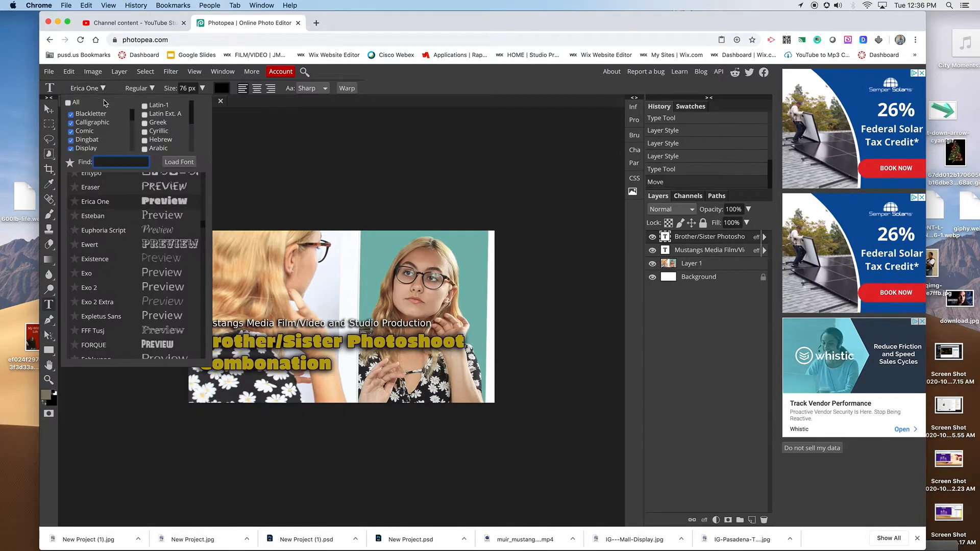
pyautogui.click(104, 230)
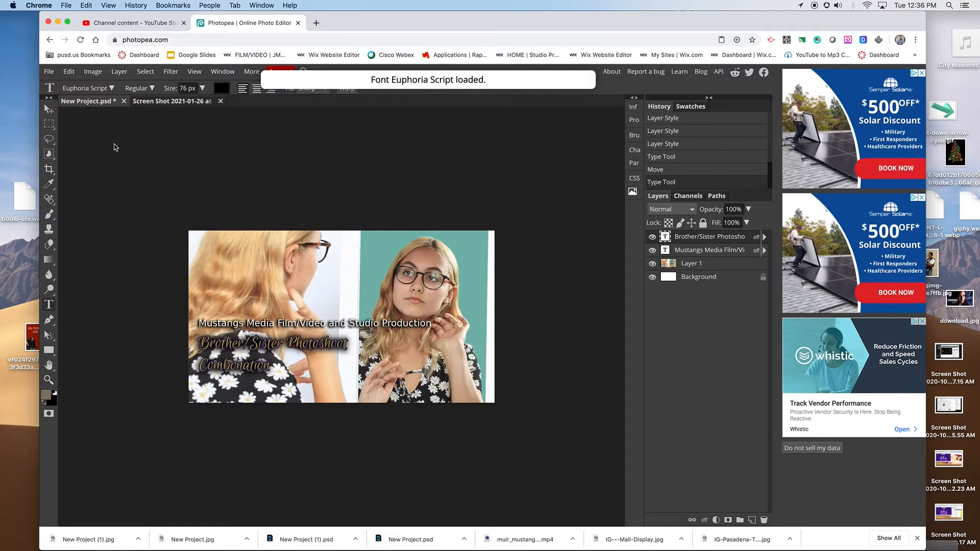
# Step: Try the Galindo font on the gold caption
pyautogui.click(88, 89)
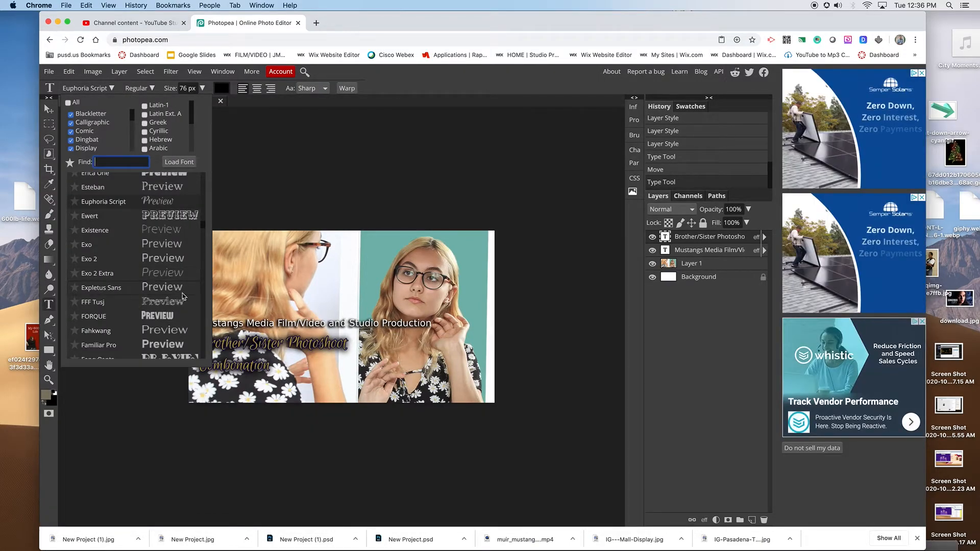
pyautogui.scroll(-4, 182, 302)
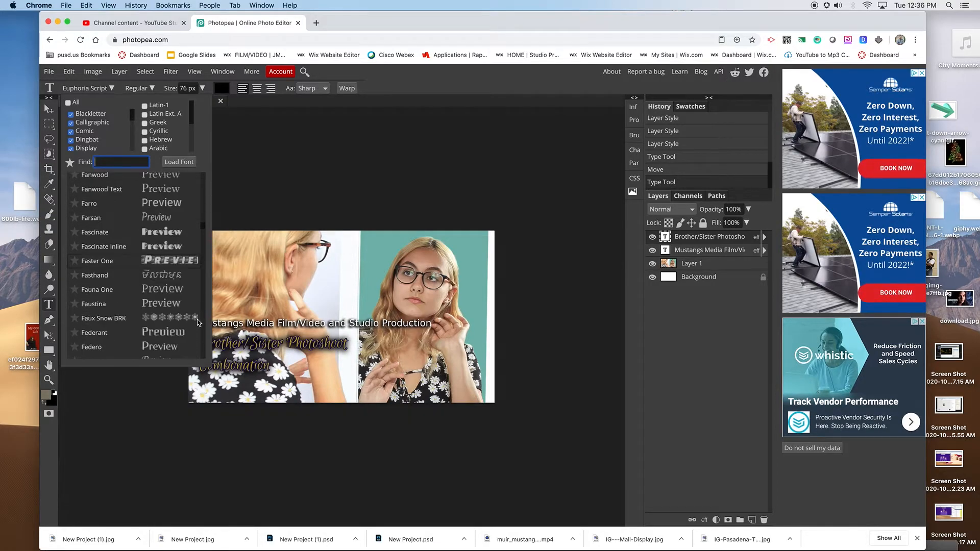
pyautogui.moveTo(203, 227); pyautogui.dragTo(203, 237)
pyautogui.scroll(-5, 203, 238)
pyautogui.scroll(3, 203, 239)
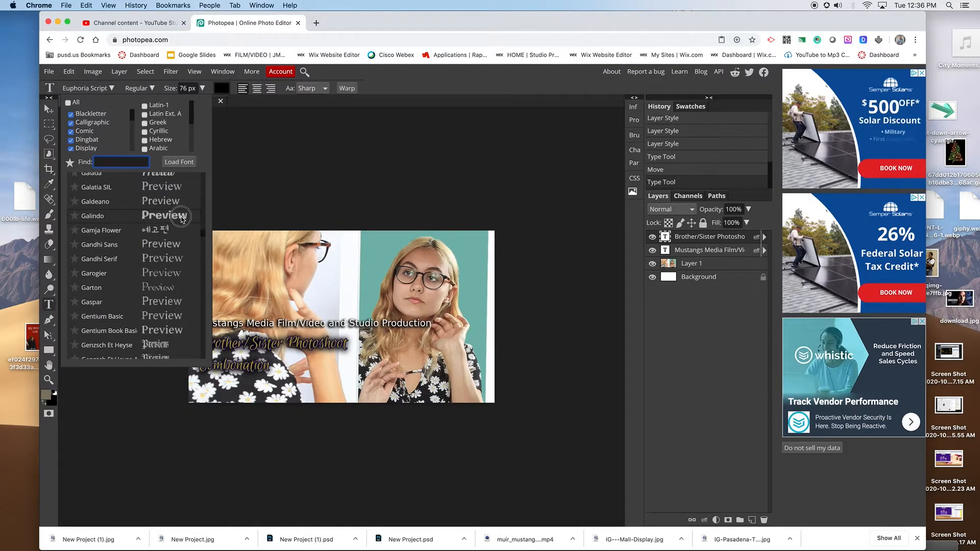
pyautogui.click(182, 219)
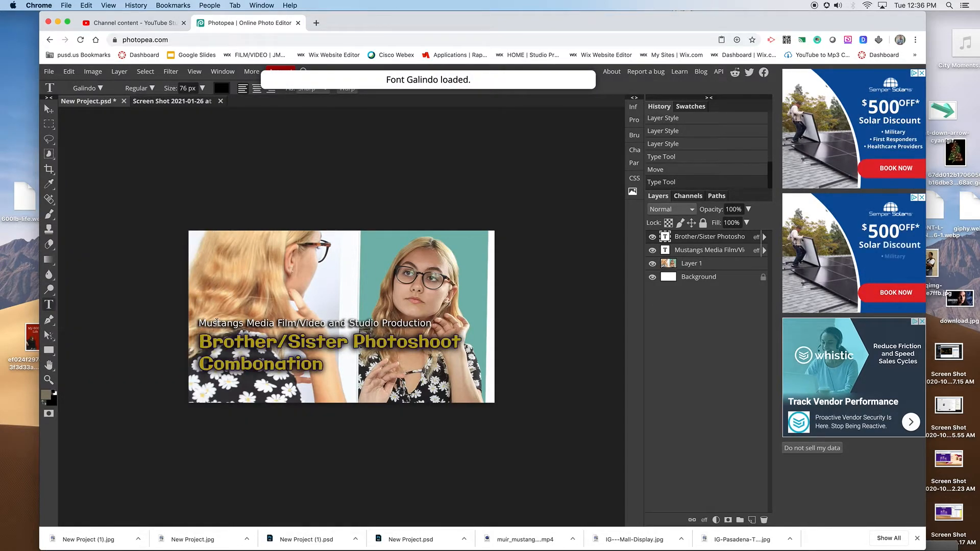
# Step: Change the gold caption's font to Luckiest Guy
pyautogui.click(89, 87)
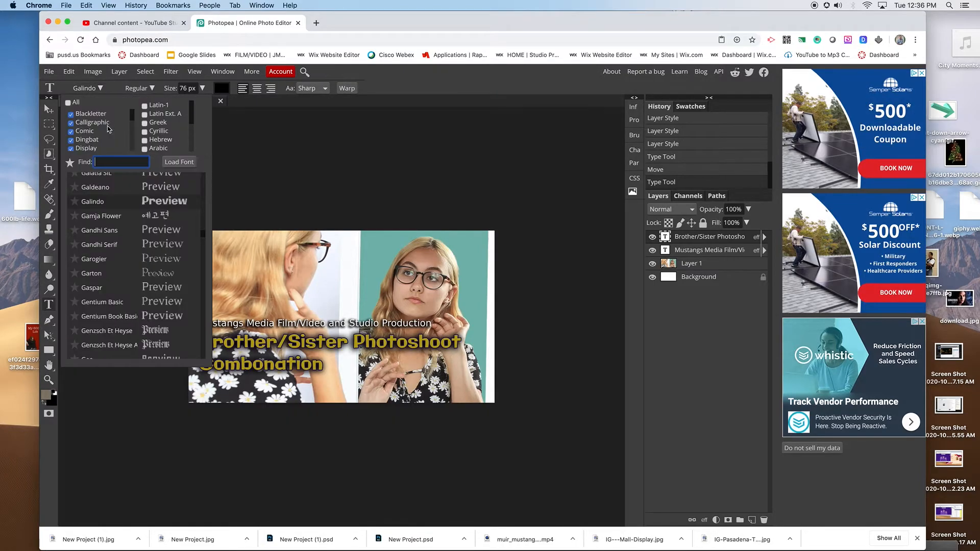
pyautogui.moveTo(203, 234); pyautogui.dragTo(208, 252)
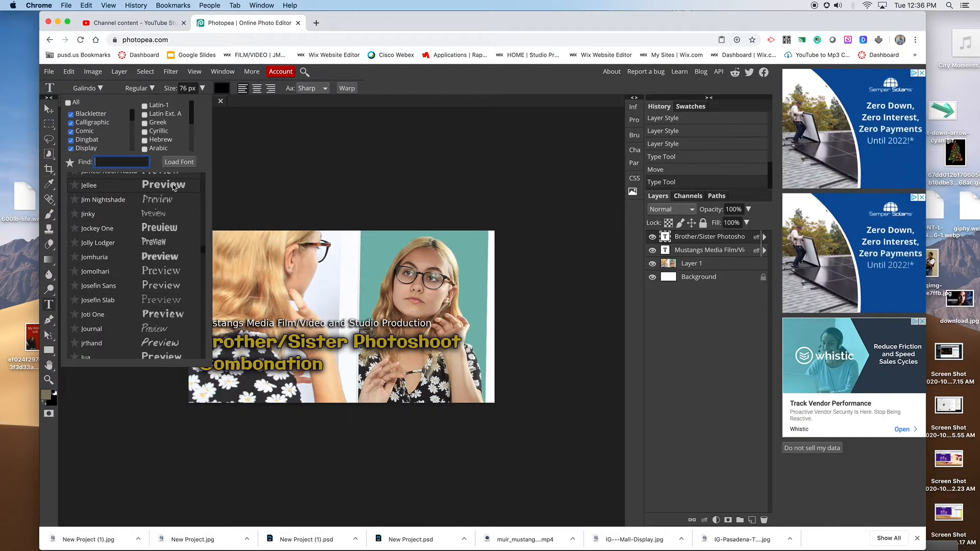
pyautogui.moveTo(204, 253); pyautogui.dragTo(203, 264)
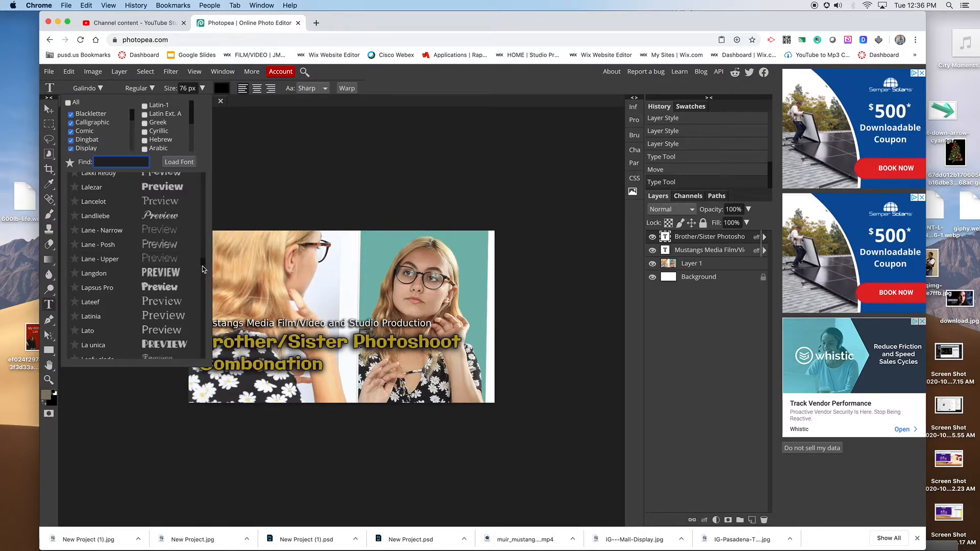
pyautogui.moveTo(203, 265); pyautogui.dragTo(202, 270)
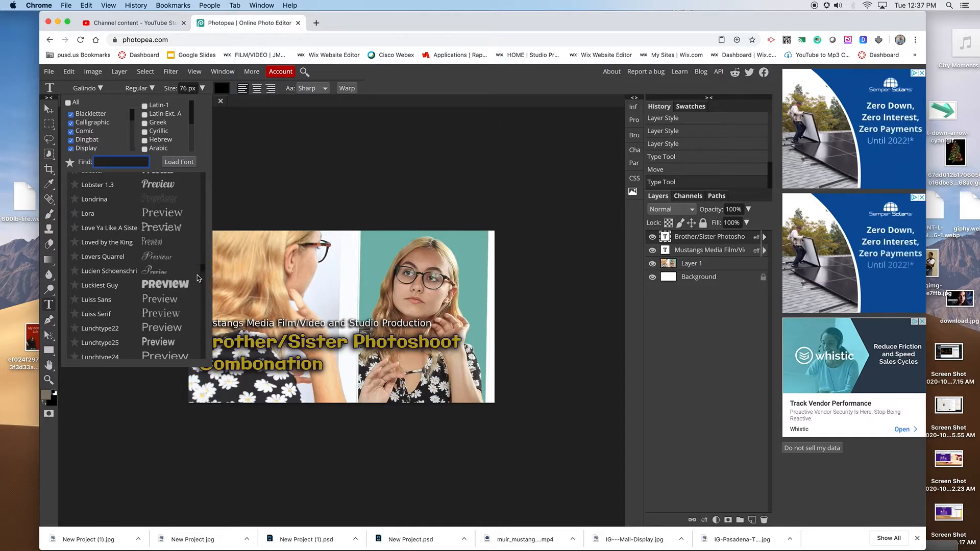
pyautogui.click(182, 284)
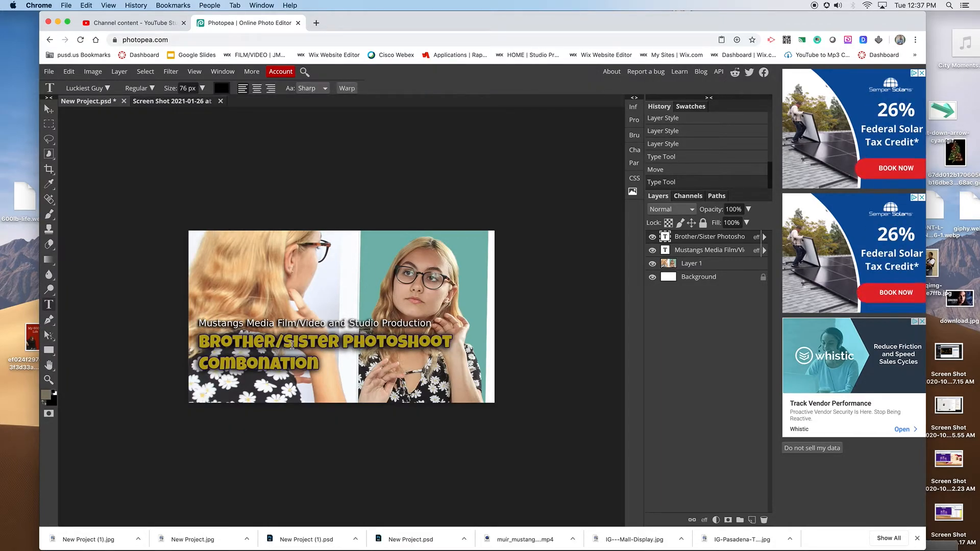
# Step: Enlarge the caption text to 85 px and move it lower on the photo, leaving a gap below the title
pyautogui.moveTo(170, 88); pyautogui.dragTo(174, 89)
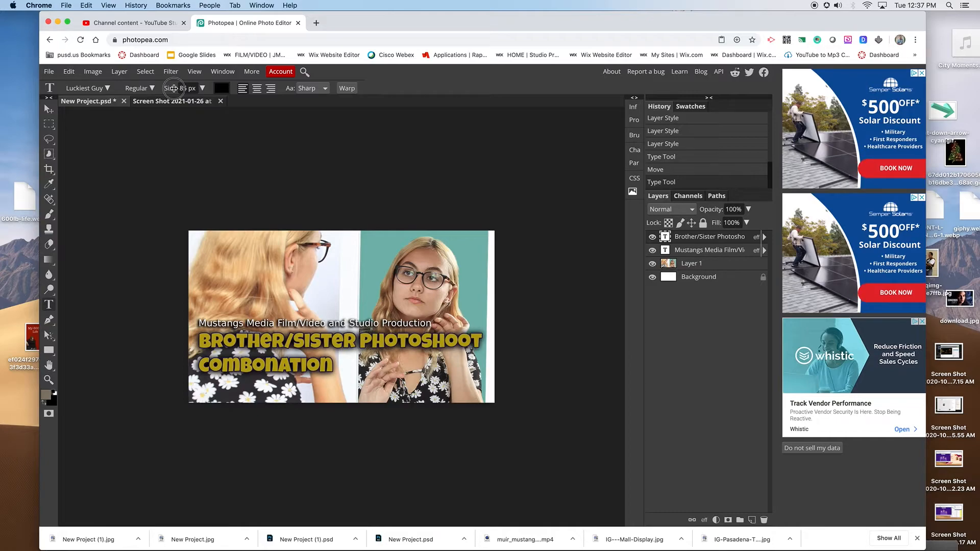
pyautogui.moveTo(319, 365); pyautogui.dragTo(285, 359)
pyautogui.click(50, 109)
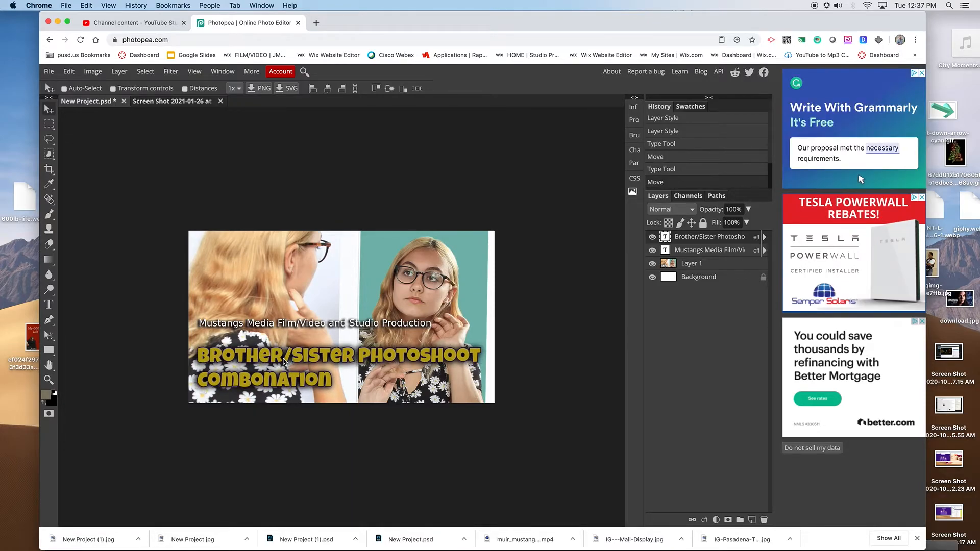
# Step: Nudge the caption slightly left and move the Mustangs Media title down closer to it, aligning their left edges
pyautogui.press('t')
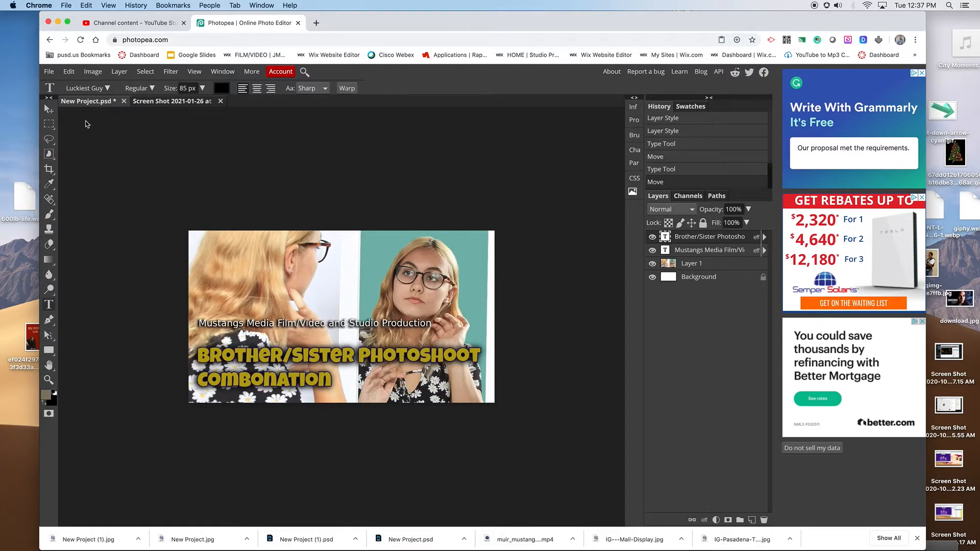
pyautogui.press('v')
pyautogui.moveTo(279, 324); pyautogui.dragTo(277, 323)
pyautogui.click(695, 250)
pyautogui.moveTo(414, 327); pyautogui.dragTo(422, 351)
pyautogui.click(704, 239)
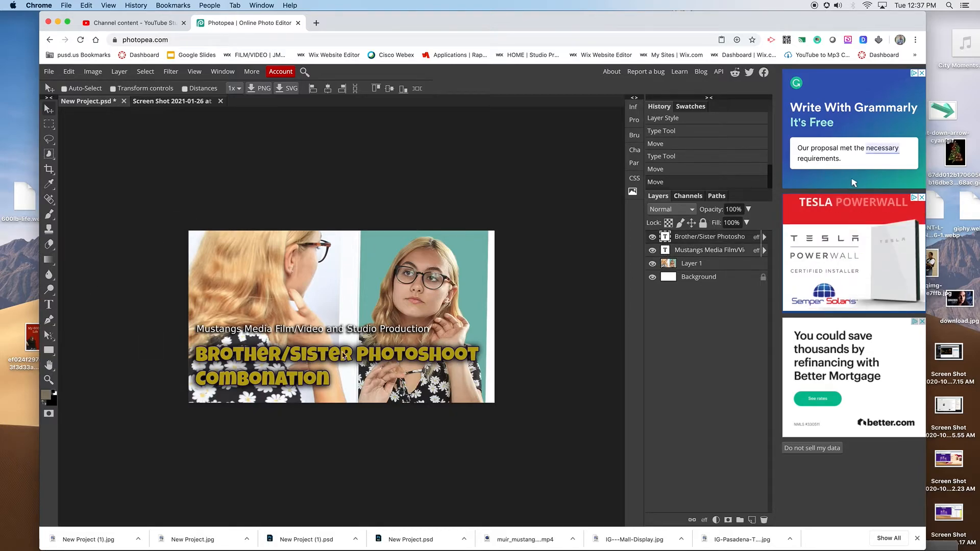
# Step: Correct the spelling of the caption's last word to "Combination"
pyautogui.click(49, 305)
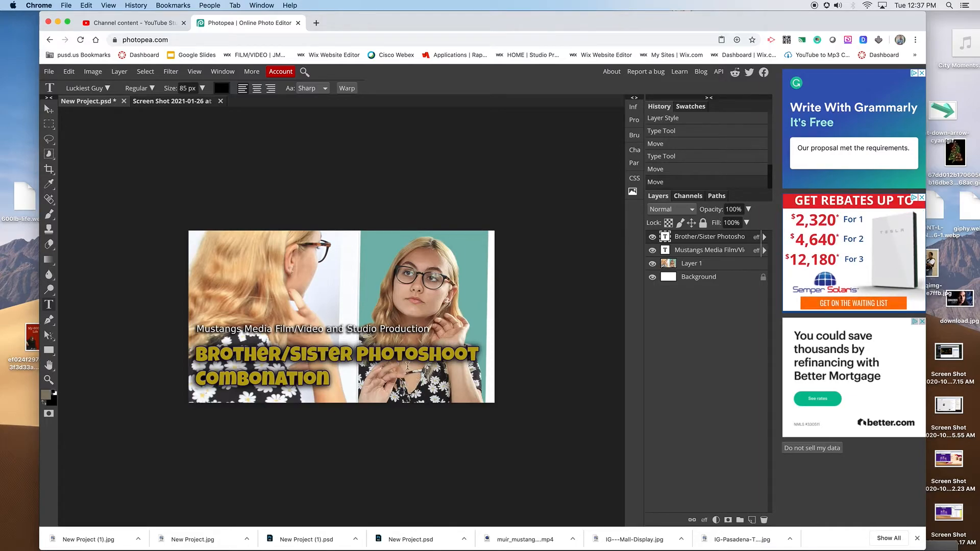
pyautogui.click(265, 380)
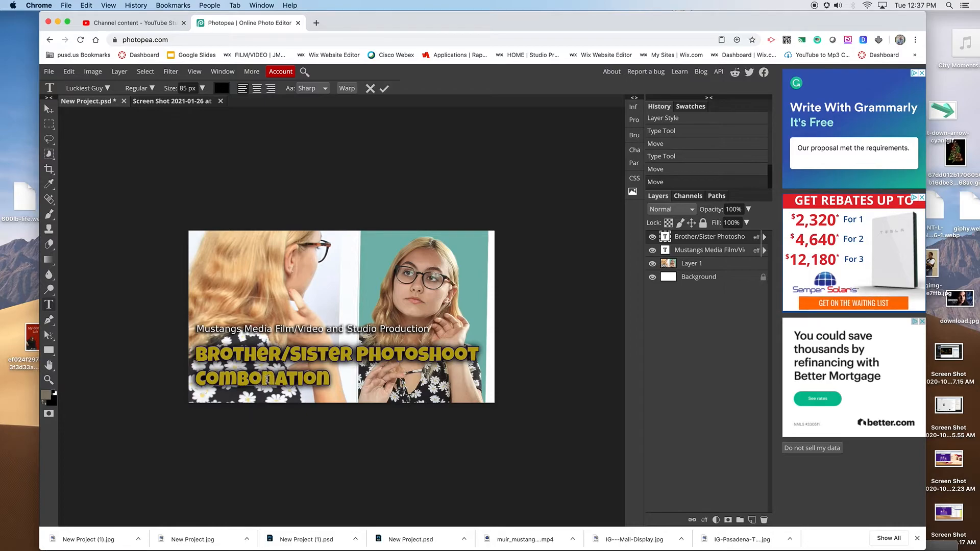
pyautogui.press('BackSpace')
pyautogui.write('i')
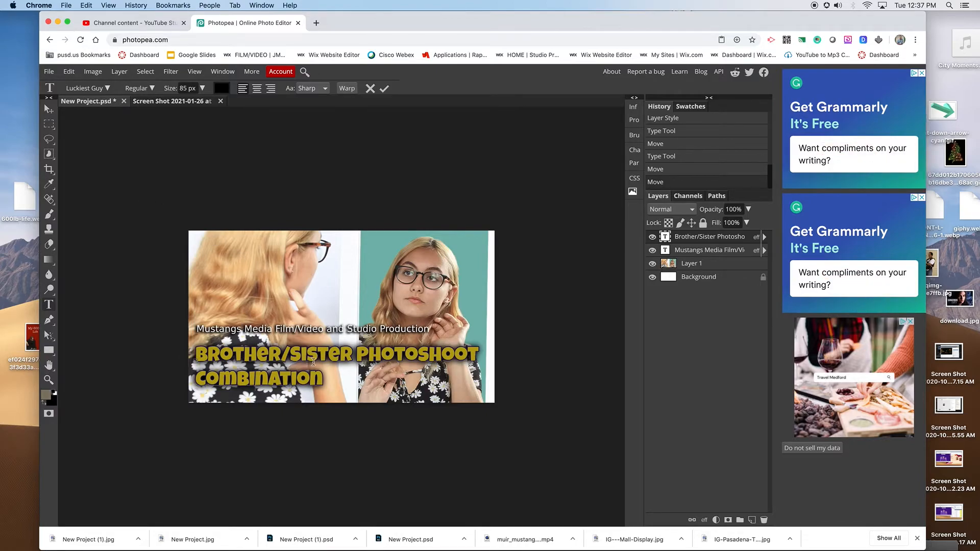
# Step: Replace the whole caption text with "Bro/Sis Photoshoot Combo"
pyautogui.tripleClick(270, 354)
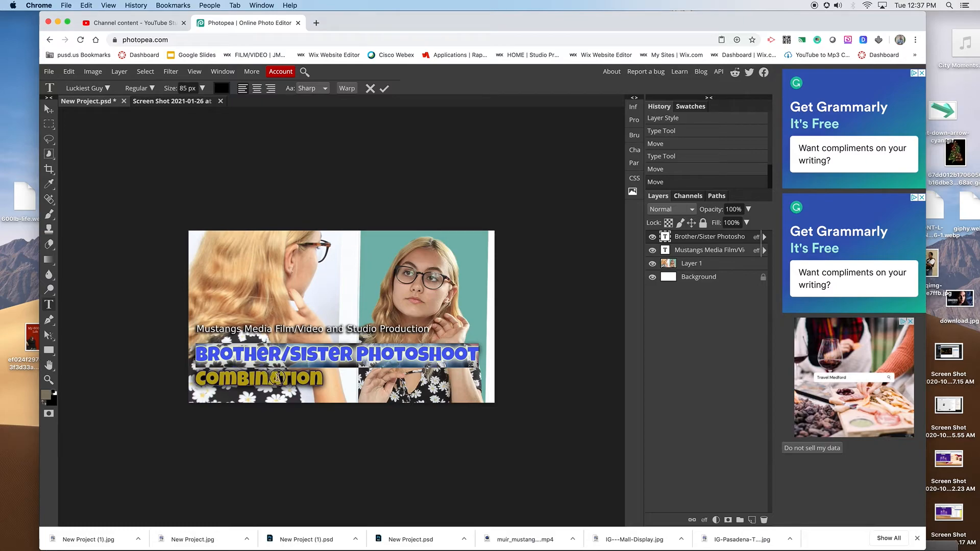
pyautogui.moveTo(316, 375); pyautogui.dragTo(198, 355)
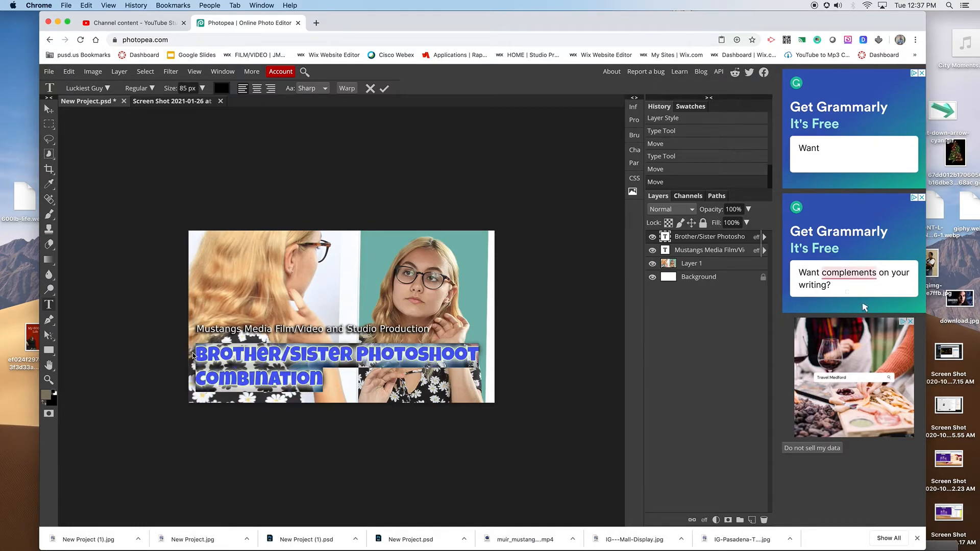
pyautogui.write('BRO/')
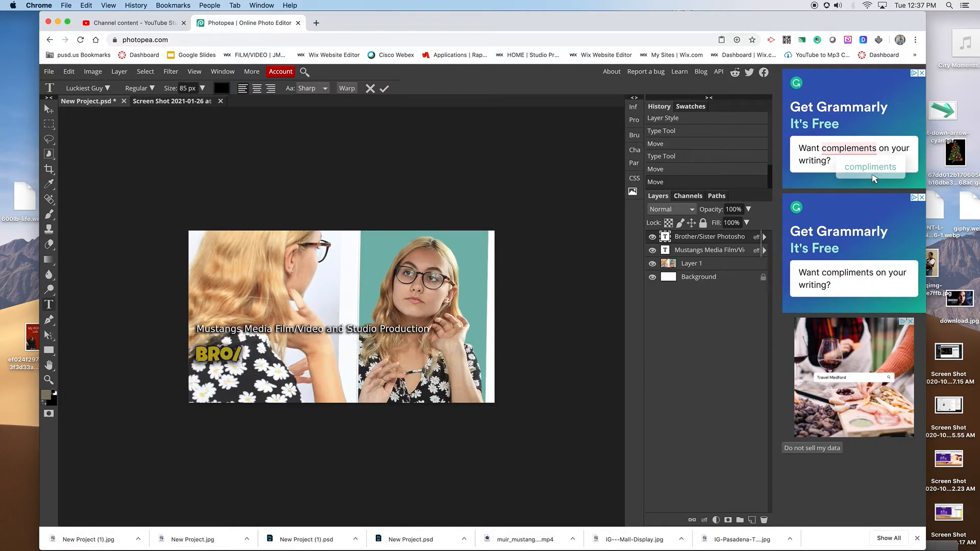
pyautogui.write('SIS PHOTO')
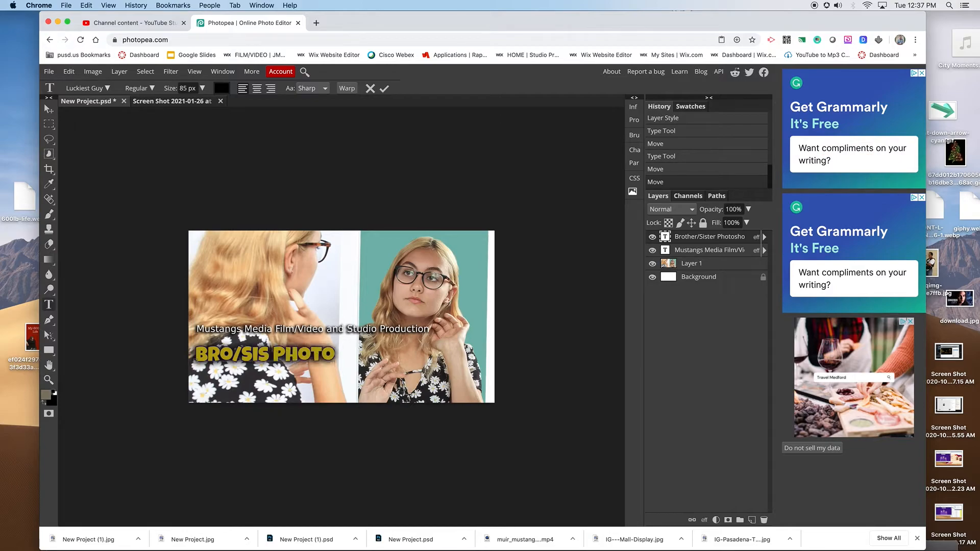
pyautogui.write('SHOOT COMBO')
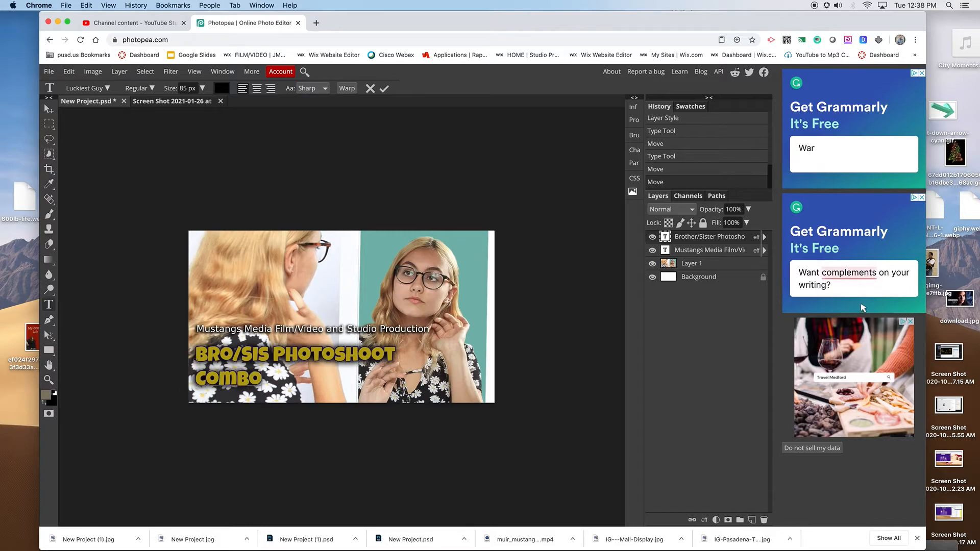
# Step: Enlarge the caption text to 122 px
pyautogui.tripleClick(247, 358)
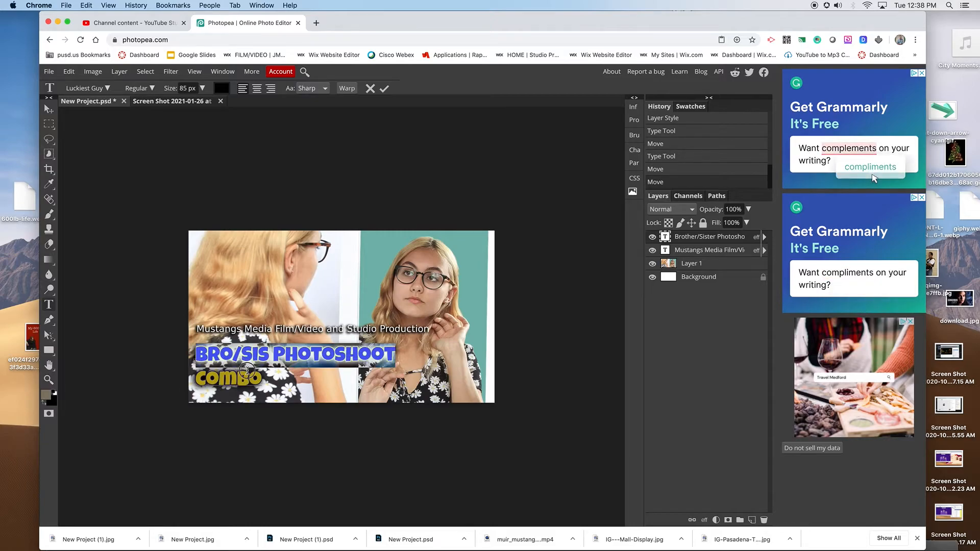
pyautogui.moveTo(260, 381); pyautogui.dragTo(204, 355)
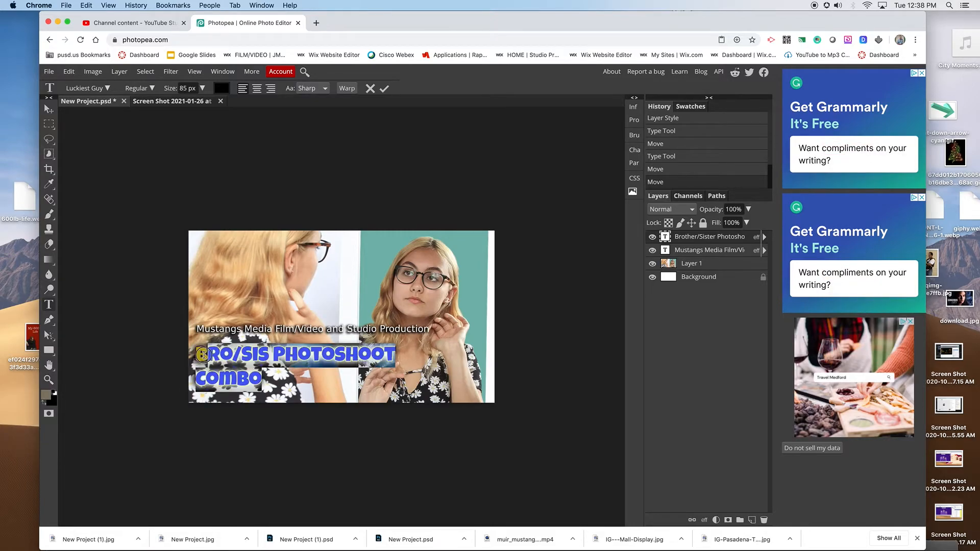
pyautogui.moveTo(163, 88); pyautogui.dragTo(178, 88)
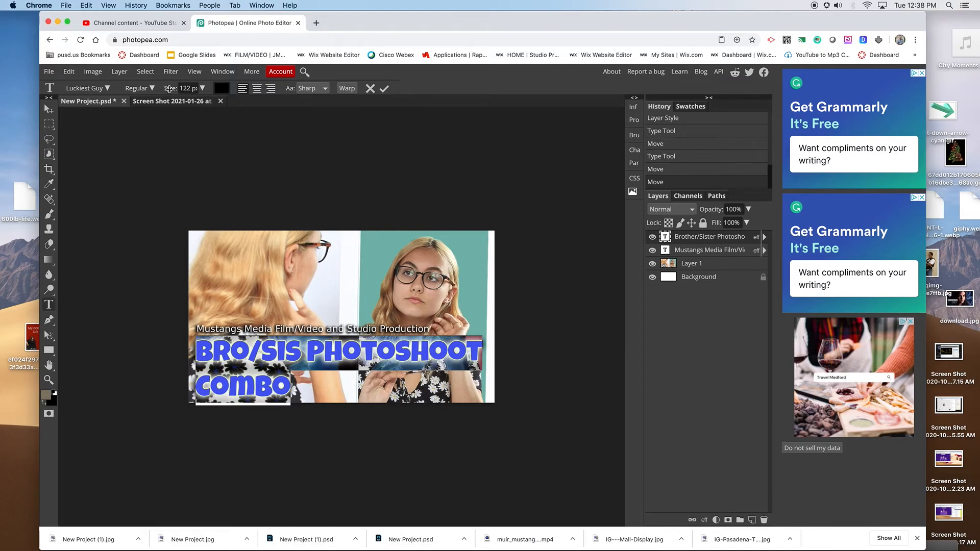
# Step: Shift the enlarged caption slightly up and left, and move the Mustangs Media title up a little to clear it
pyautogui.click(47, 111)
pyautogui.moveTo(330, 334); pyautogui.dragTo(328, 333)
pyautogui.click(685, 250)
pyautogui.moveTo(419, 332); pyautogui.dragTo(419, 328)
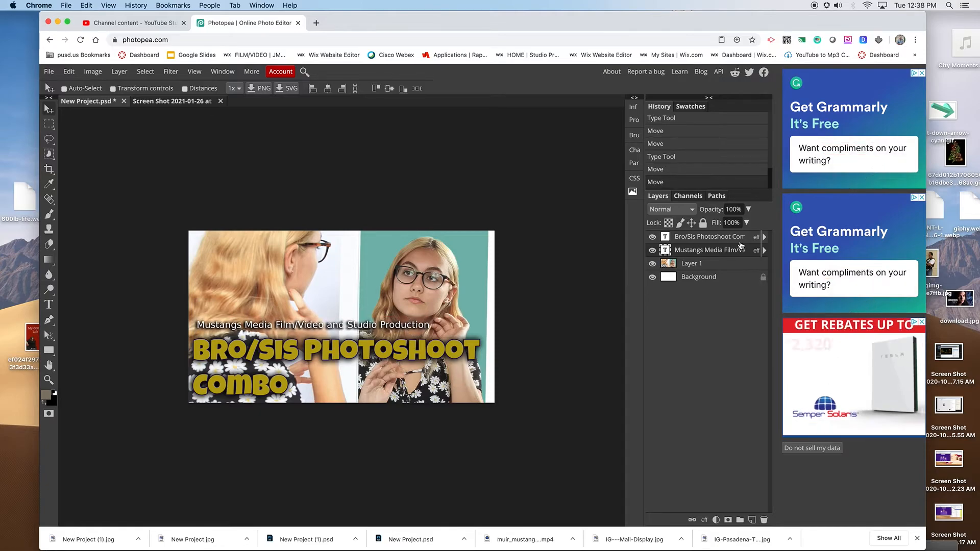
# Step: Set the Mustangs Media title's font style to Condensed Bold and nudge the title slightly down and to the right
pyautogui.click(704, 520)
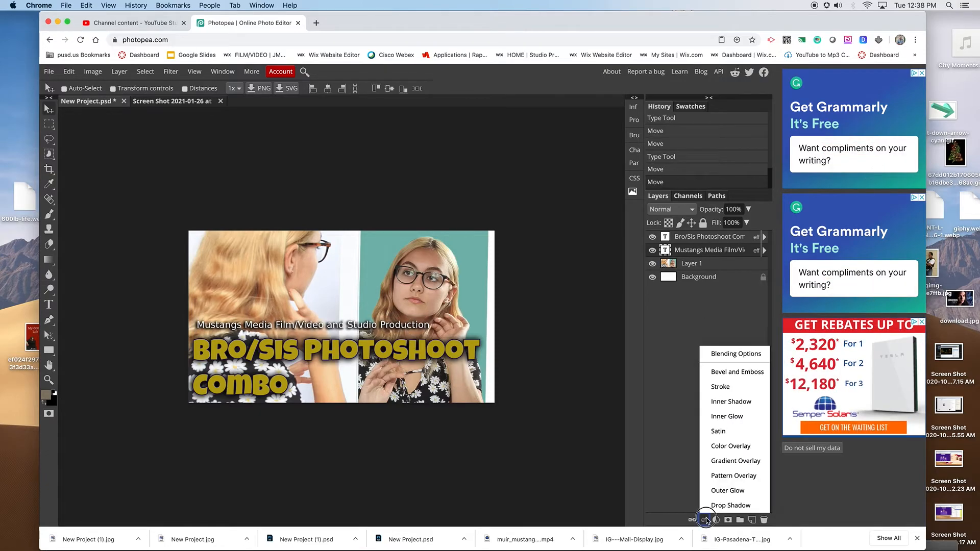
pyautogui.click(705, 252)
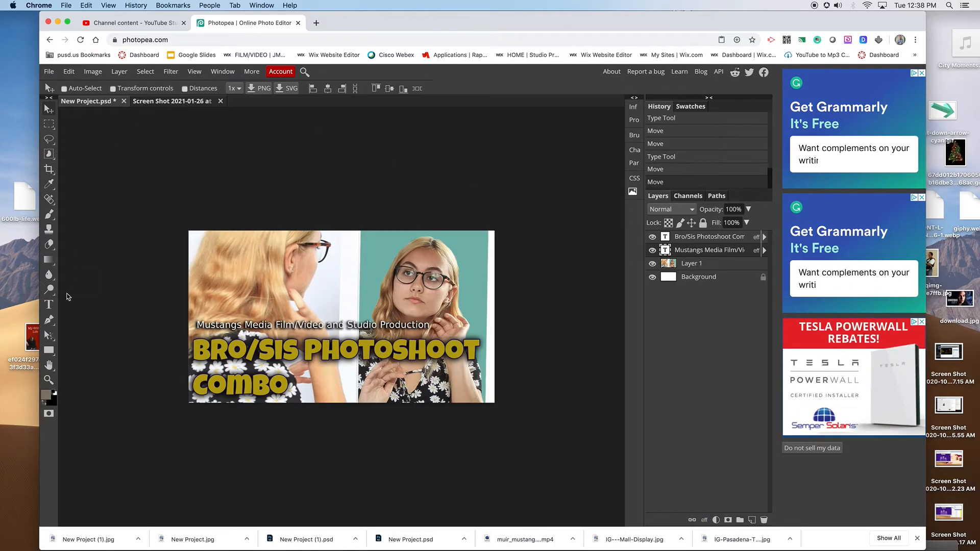
pyautogui.click(50, 305)
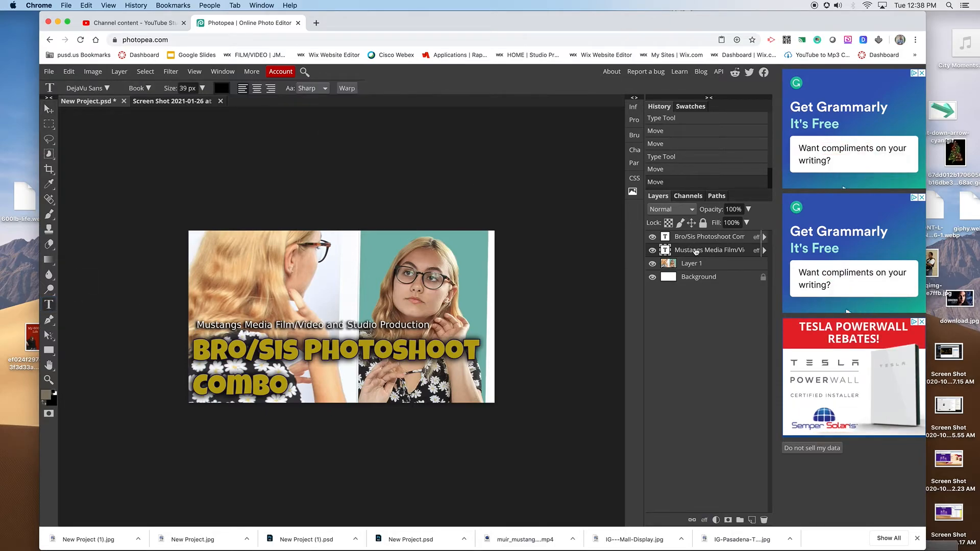
pyautogui.click(149, 89)
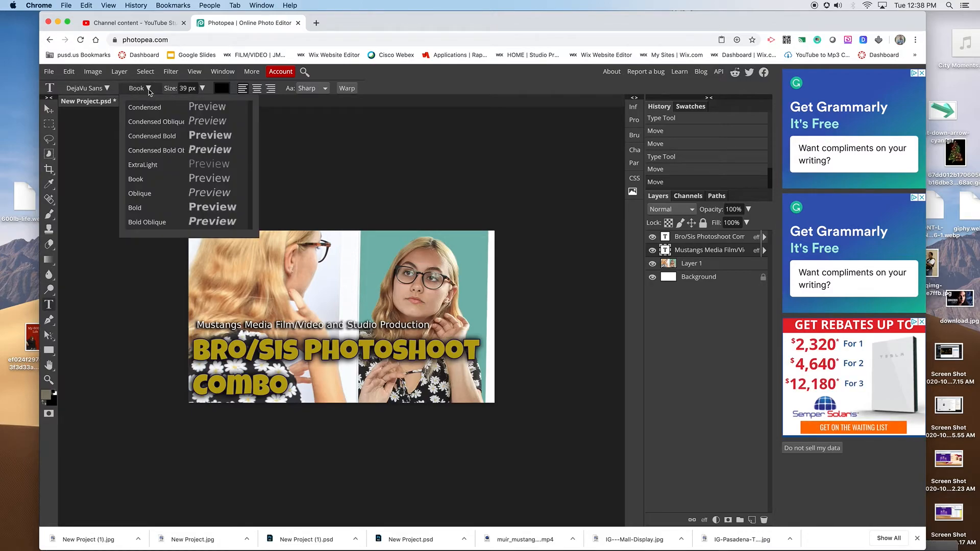
pyautogui.click(148, 137)
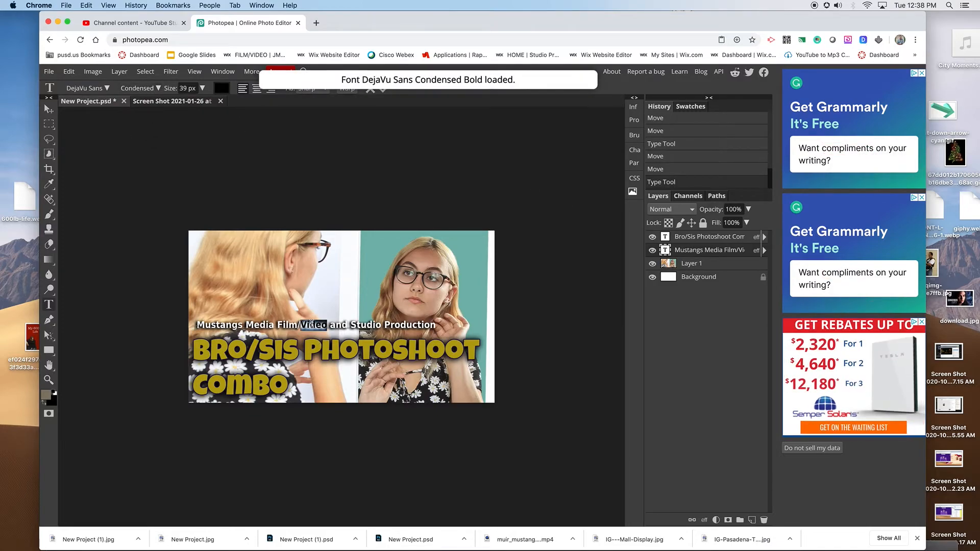
pyautogui.press('v')
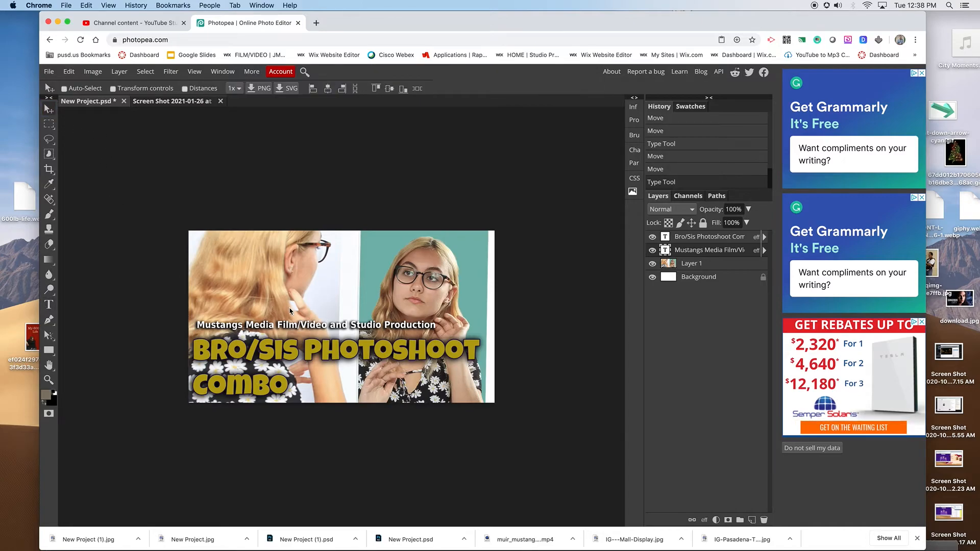
pyautogui.moveTo(293, 327); pyautogui.dragTo(311, 349)
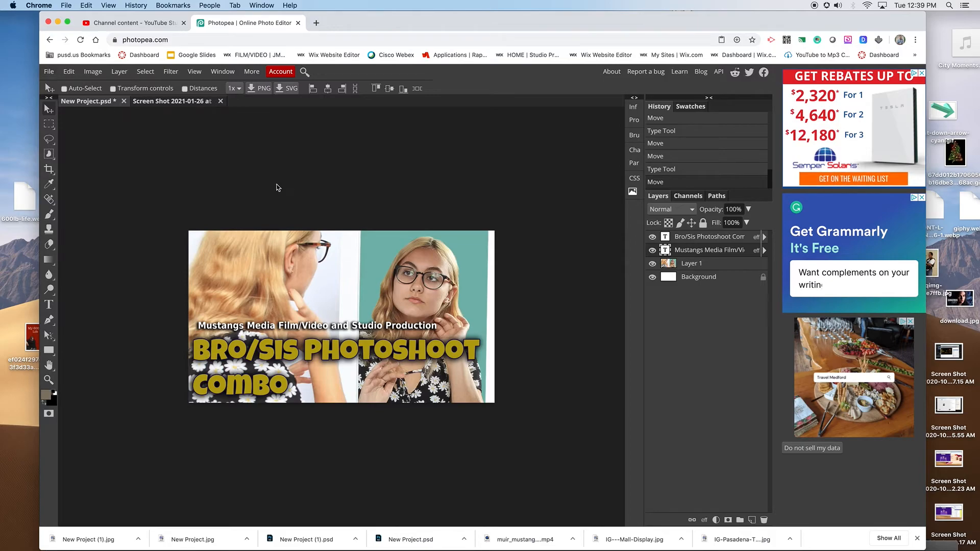
# Step: Save the thumbnail project as a PSD and export it as a 1280 × 720 px JPG at 70% quality
pyautogui.click(49, 72)
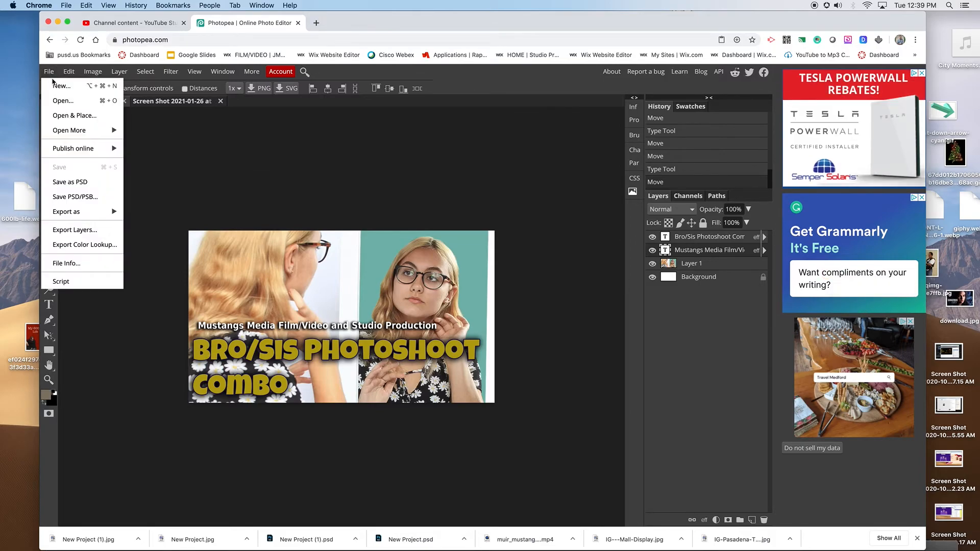
pyautogui.click(80, 182)
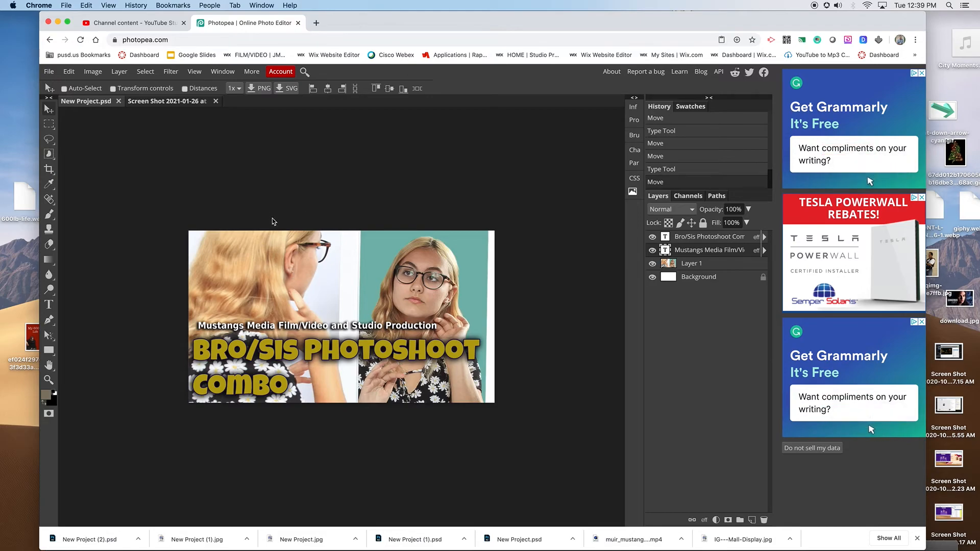
pyautogui.click(53, 75)
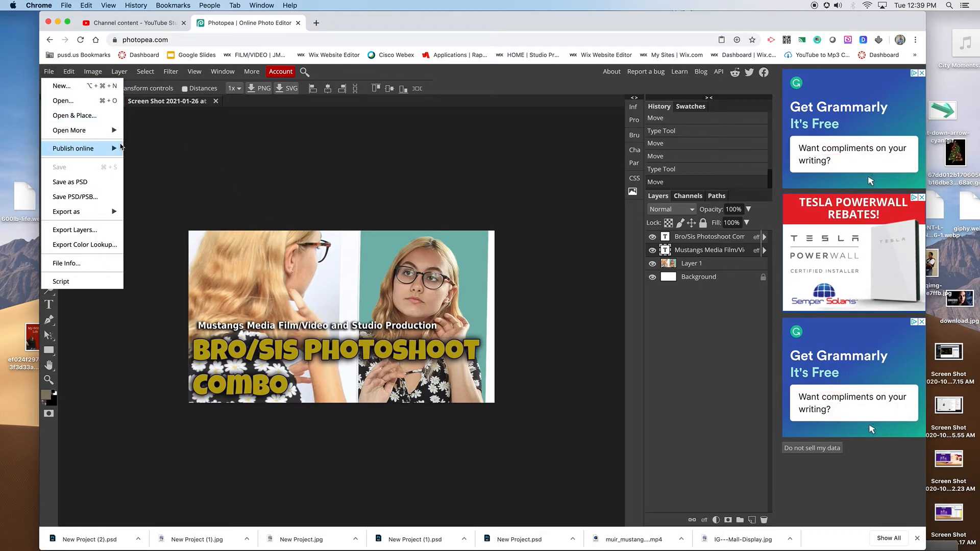
pyautogui.moveTo(121, 153)
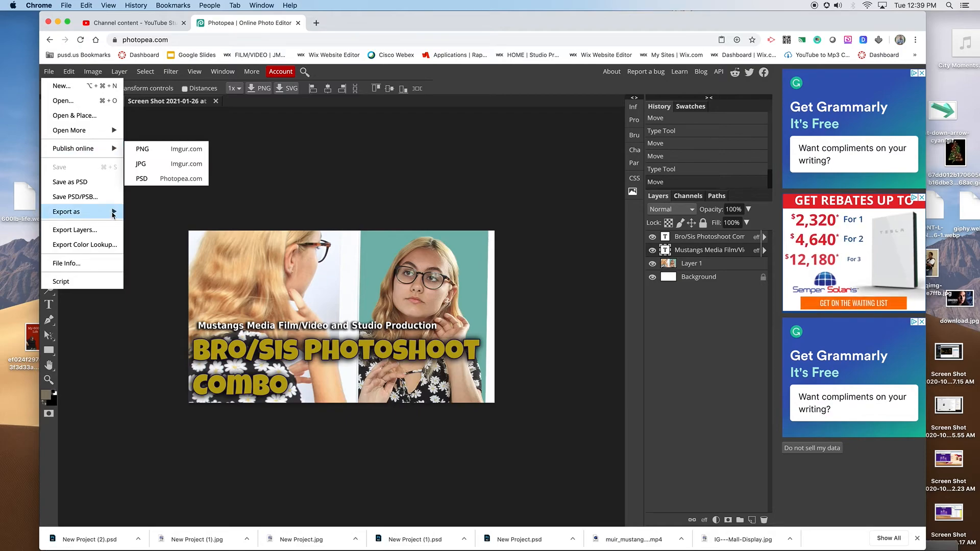
pyautogui.moveTo(114, 214)
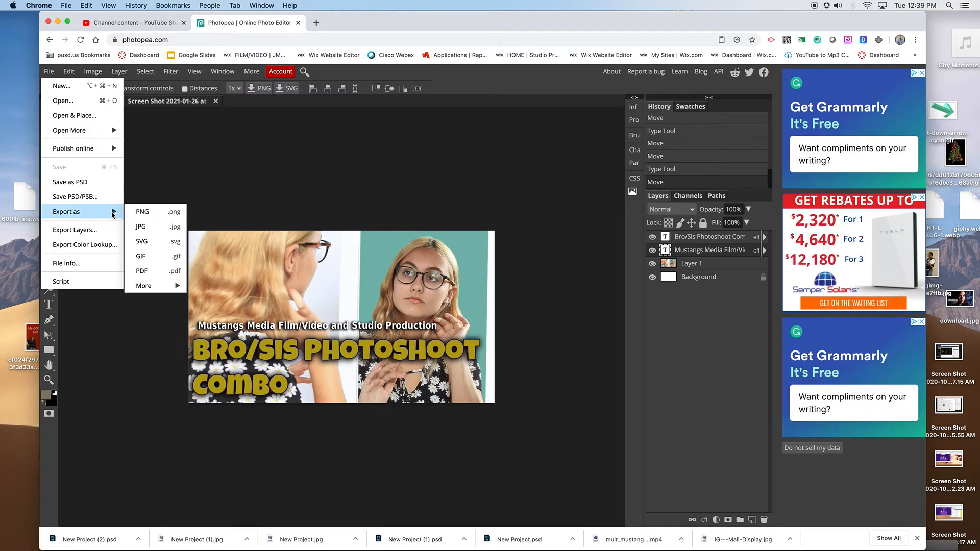
pyautogui.click(140, 229)
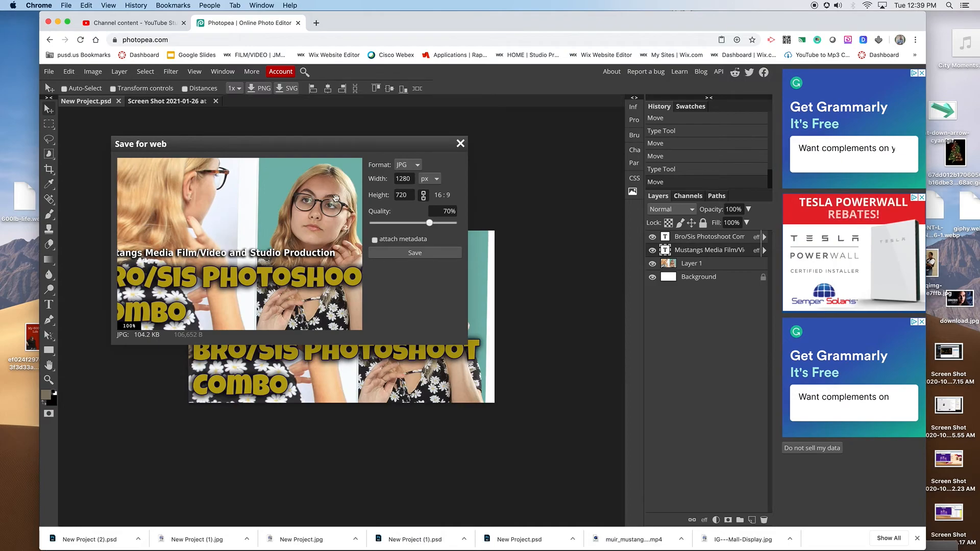
pyautogui.click(389, 254)
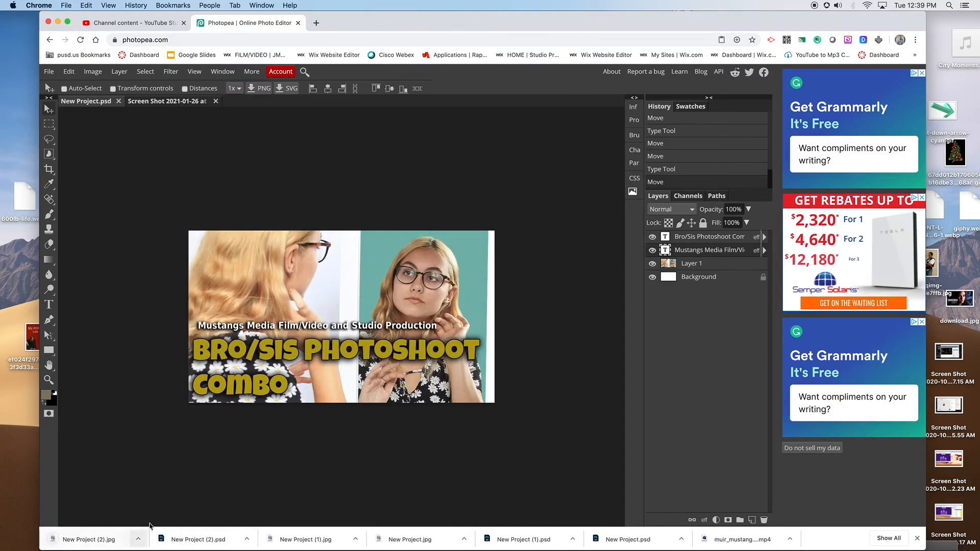
# Step: Switch to YouTube Studio and cancel the pending "How to Upload to Youtube" upload
pyautogui.click(165, 23)
pyautogui.scroll(1, 541, 333)
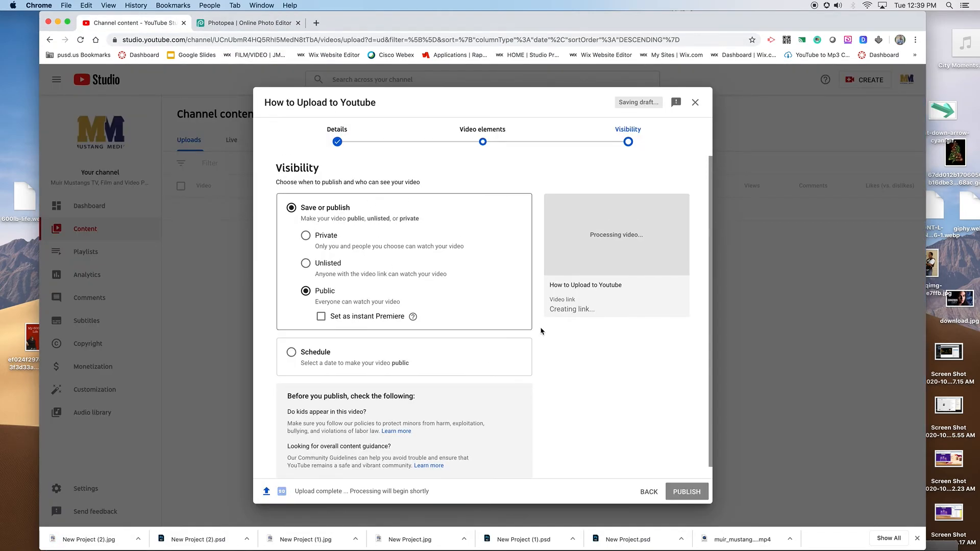
pyautogui.click(648, 493)
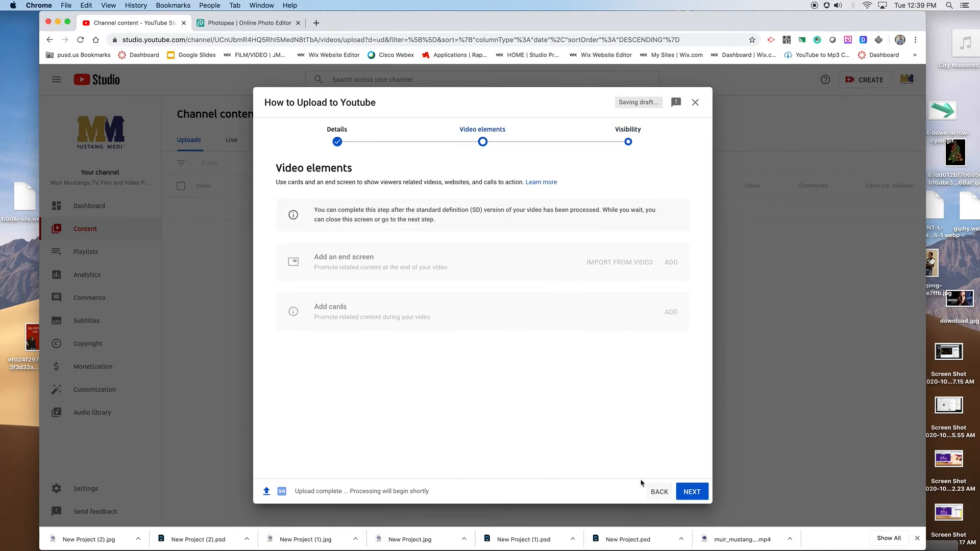
pyautogui.click(657, 492)
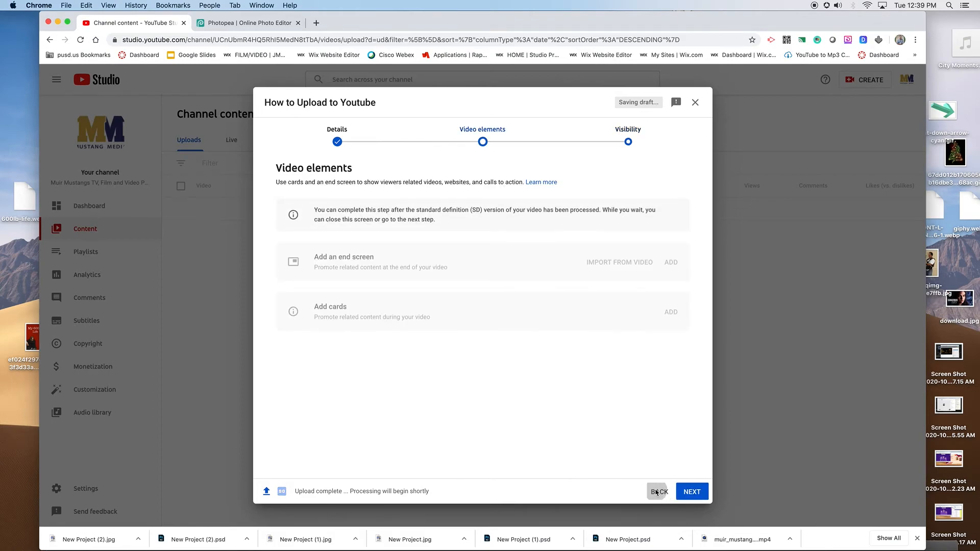
pyautogui.click(695, 104)
pyautogui.click(513, 323)
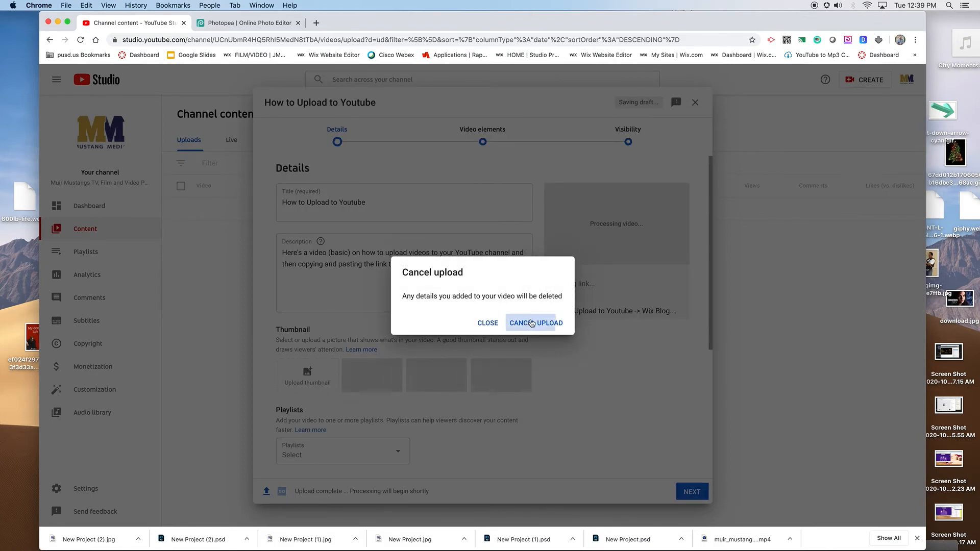
# Step: Open the details of the brother/sister photoshoot video dated Jan 26, 2021 for editing
pyautogui.click(907, 86)
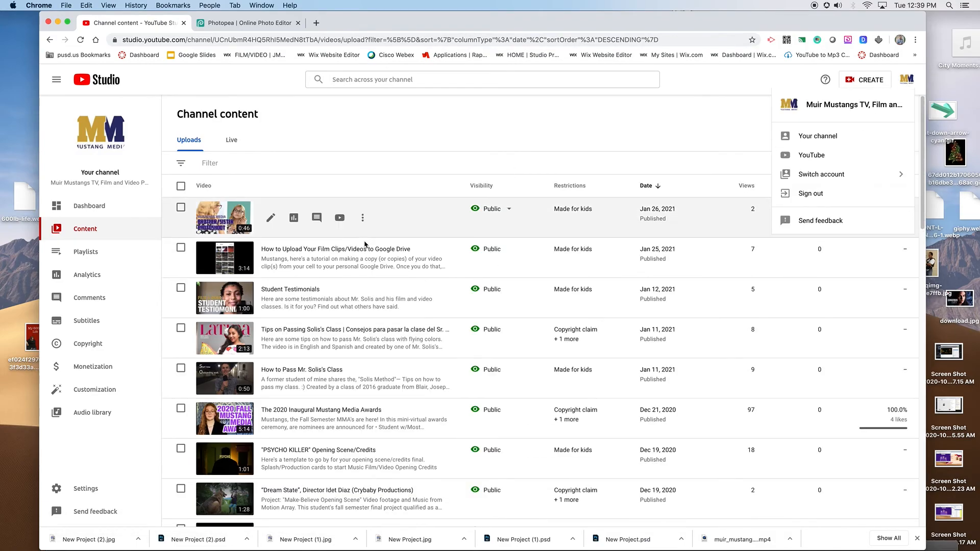
pyautogui.click(271, 220)
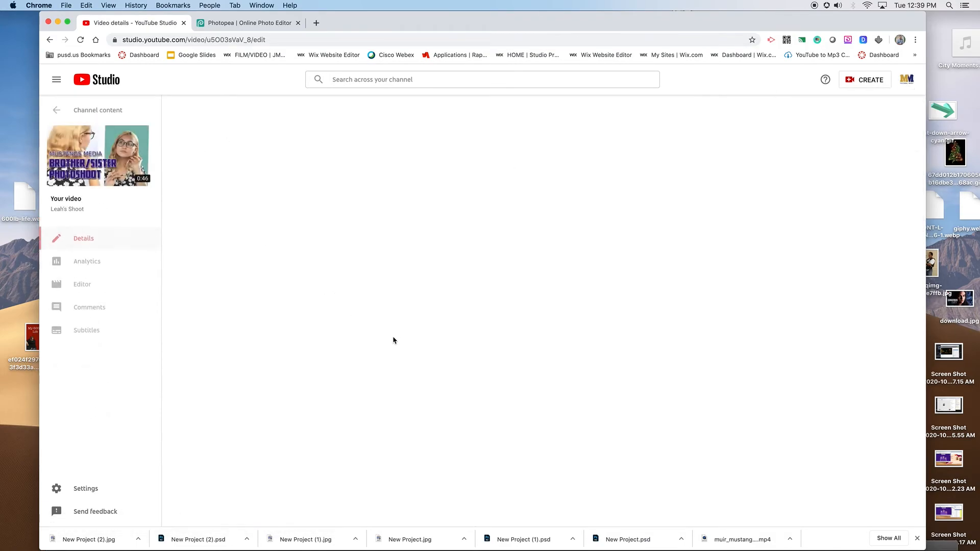
pyautogui.moveTo(200, 356)
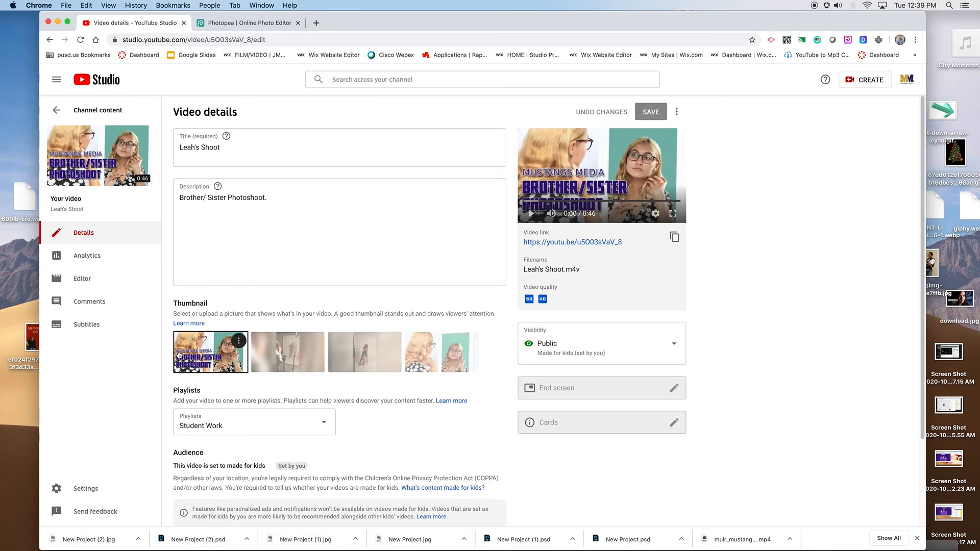
# Step: Replace the video's custom thumbnail with New Project (2).jpg from the Downloads folder and save the changes
pyautogui.click(238, 341)
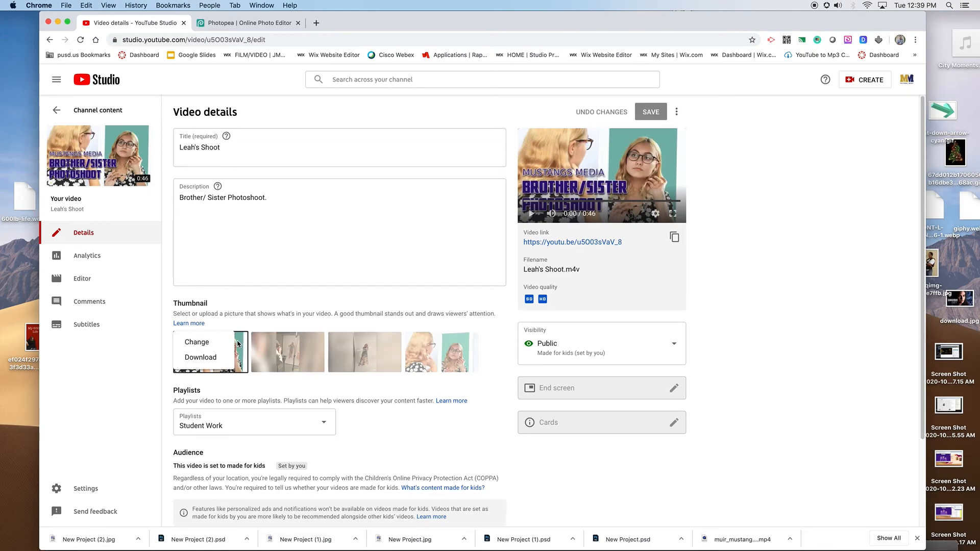
pyautogui.click(215, 357)
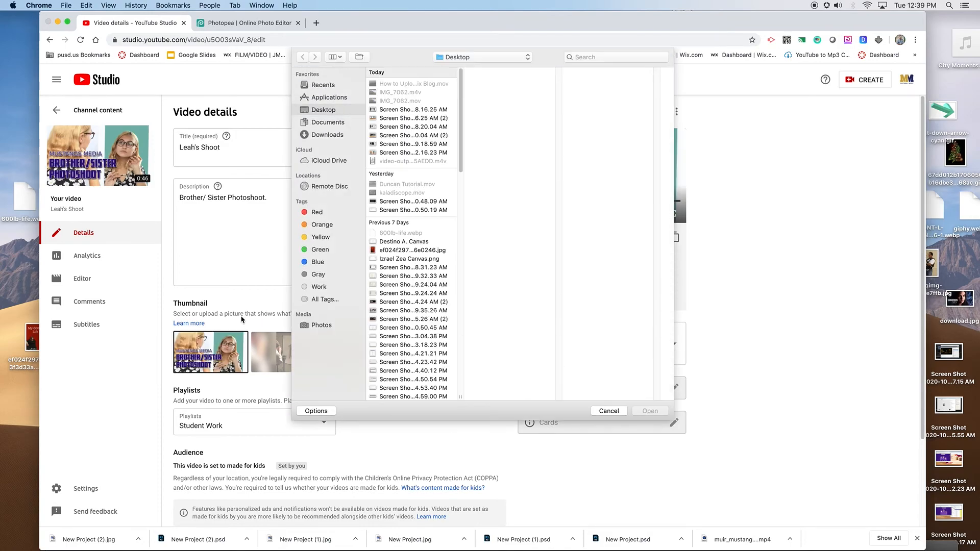
pyautogui.click(342, 136)
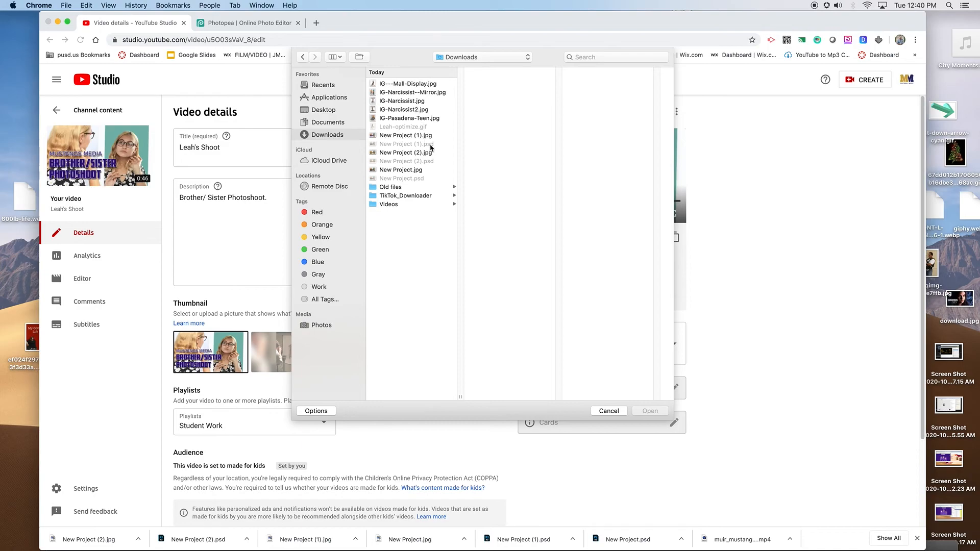
pyautogui.click(425, 173)
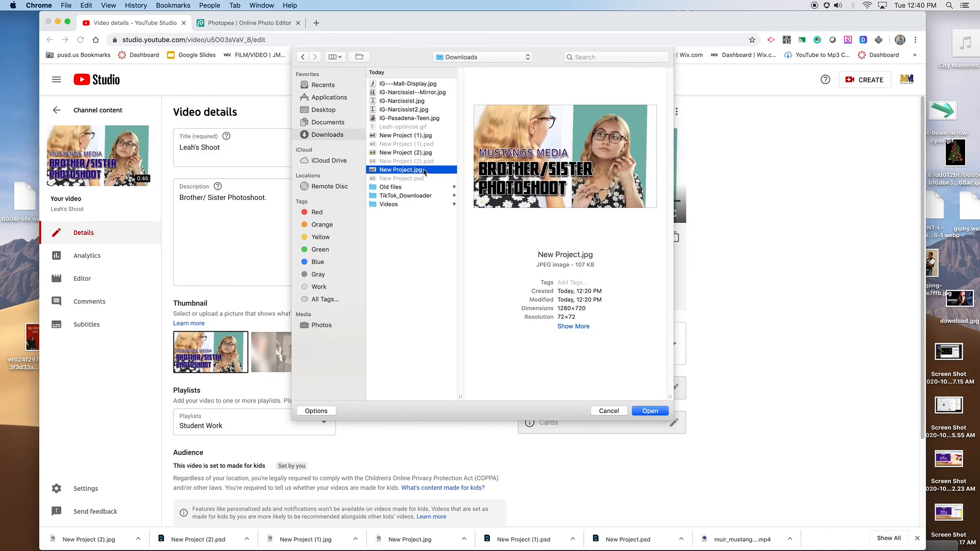
pyautogui.click(424, 153)
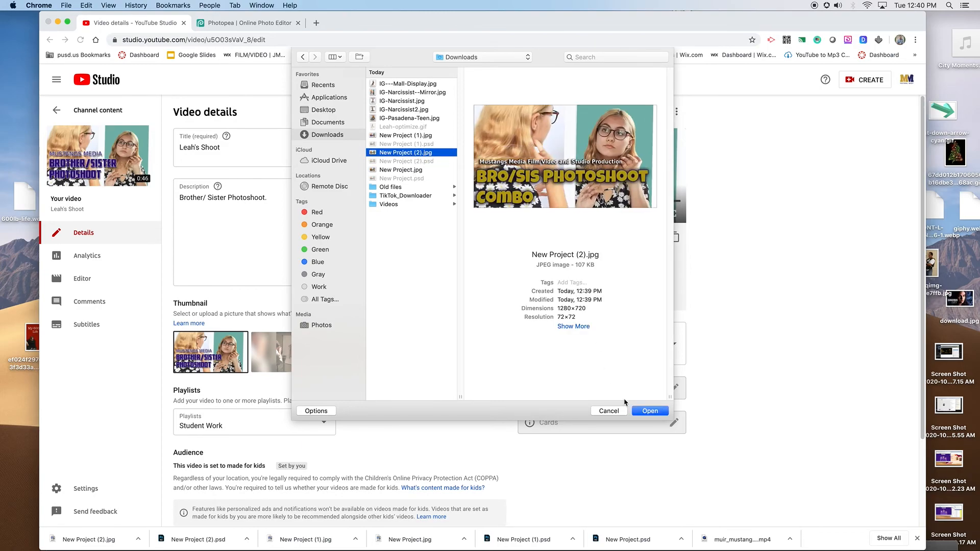
pyautogui.click(651, 412)
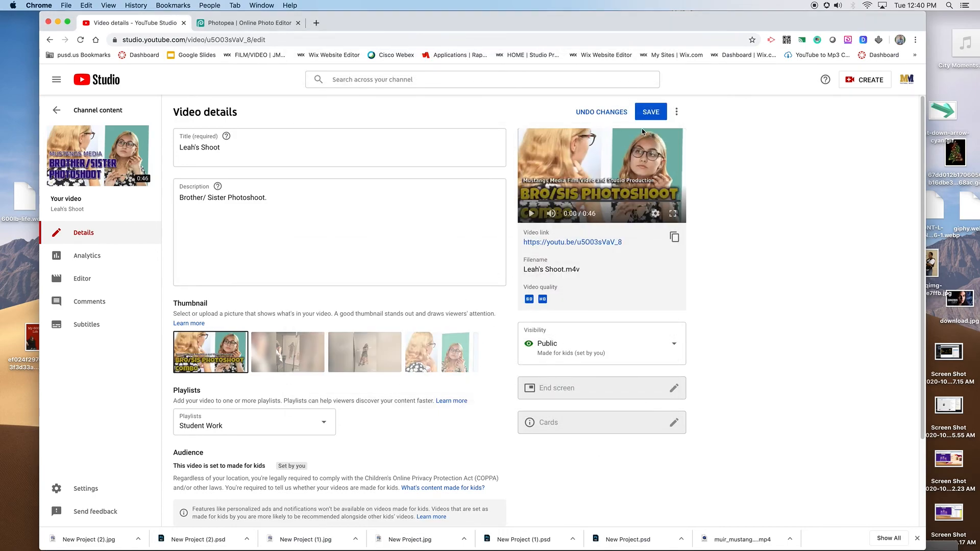
pyautogui.click(650, 113)
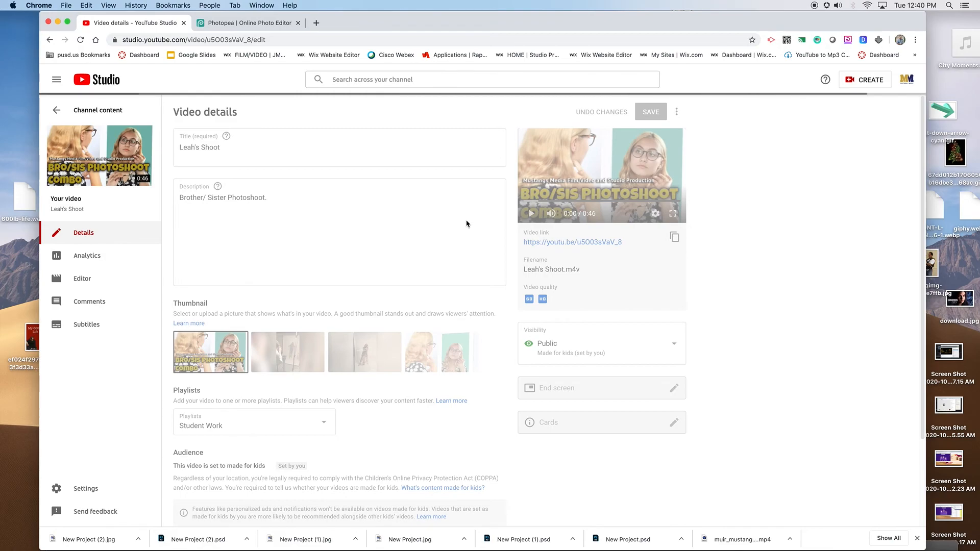